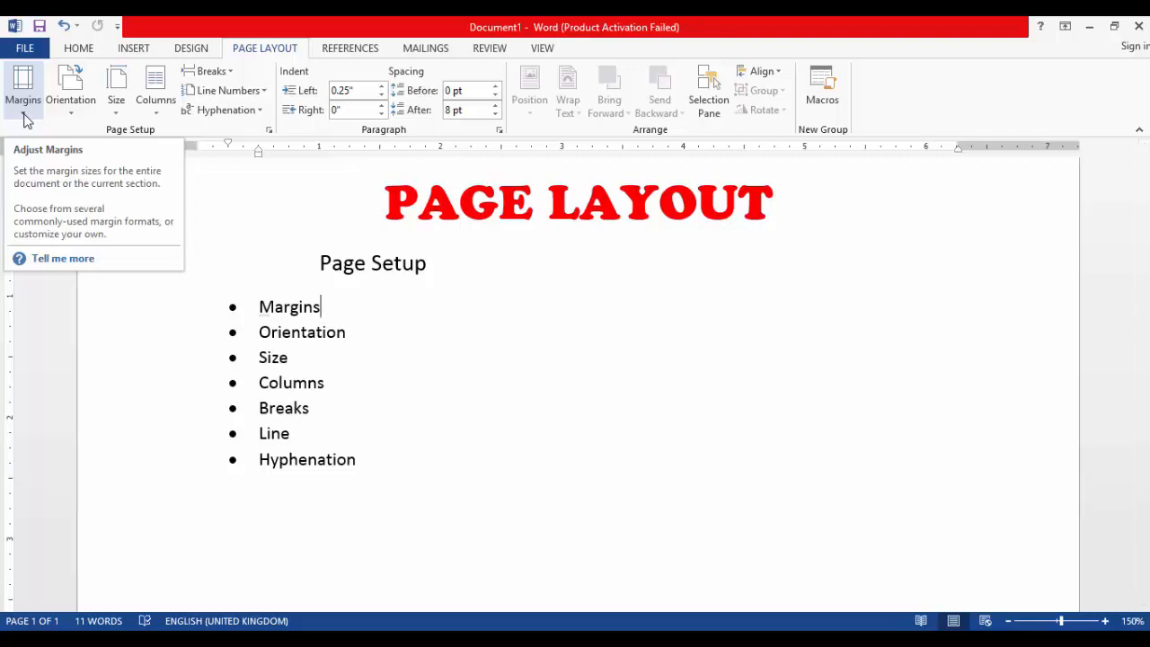
Switch to Document2 and apply the Narrow margin preset
click(25, 117)
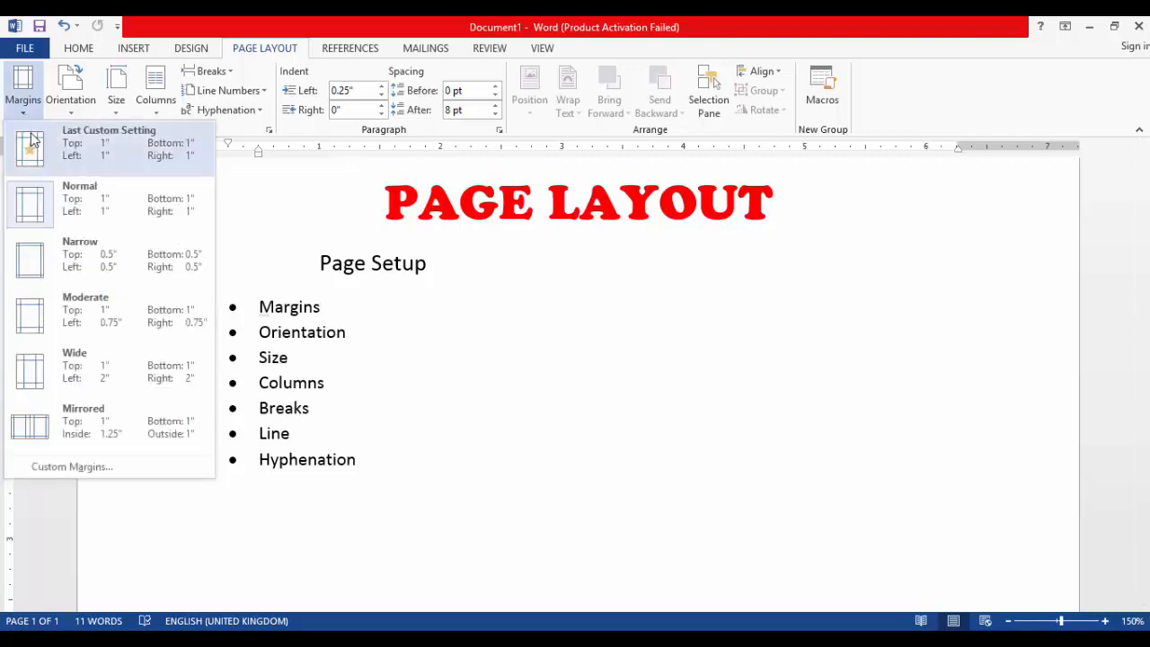
click(459, 445)
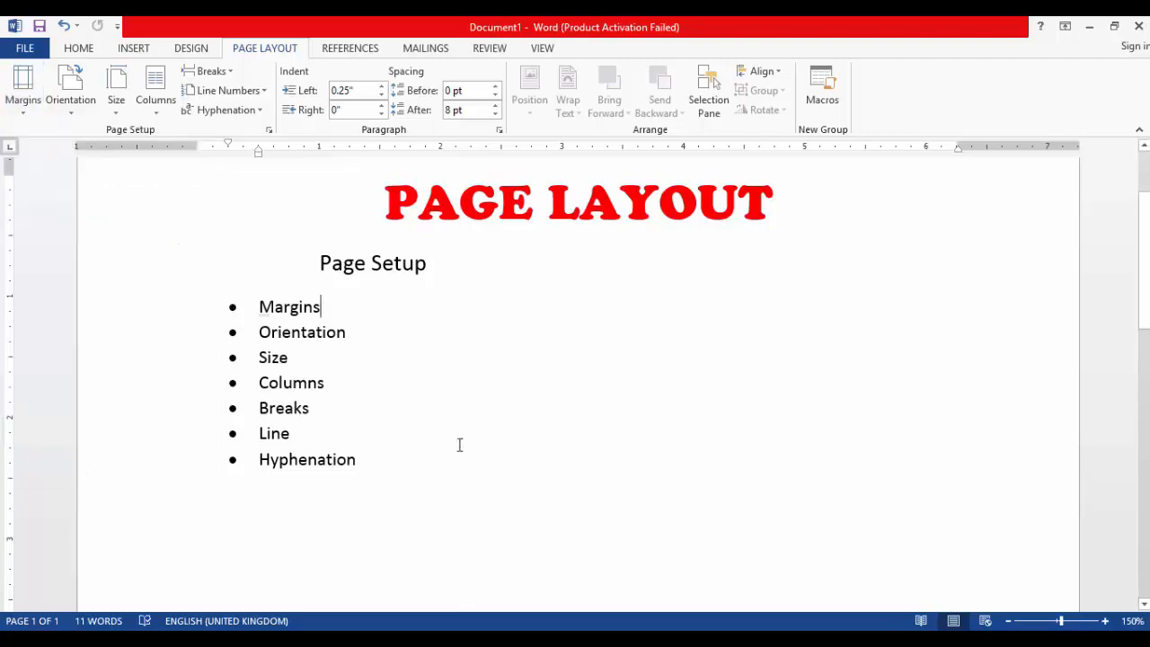
key(alt+Tab)
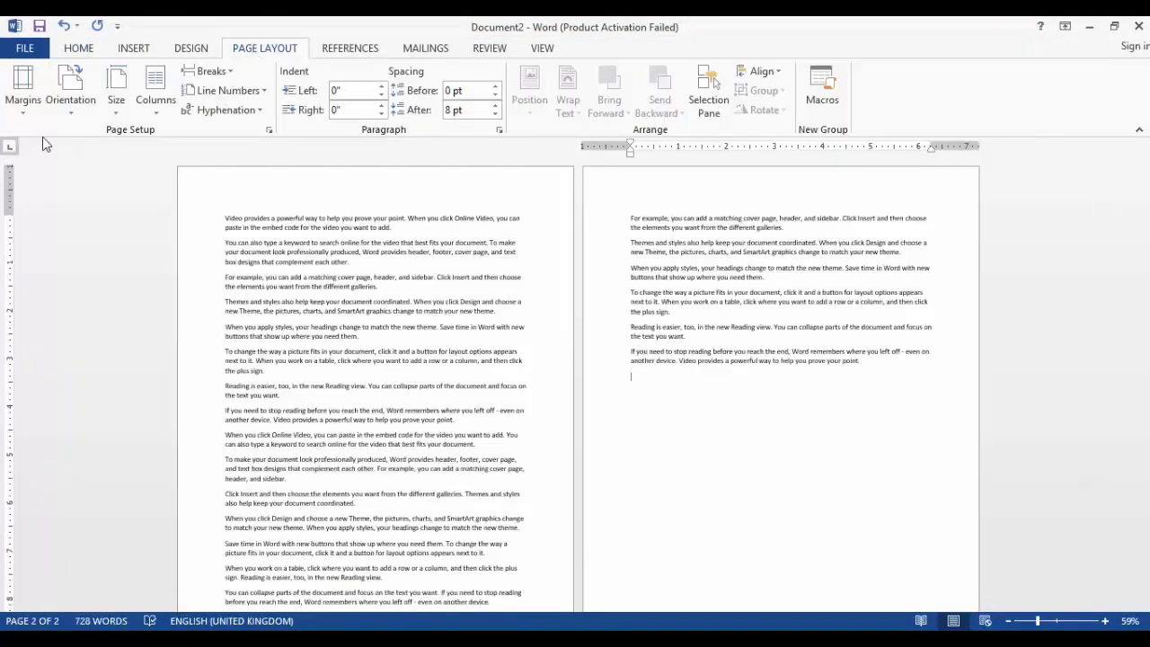
click(35, 115)
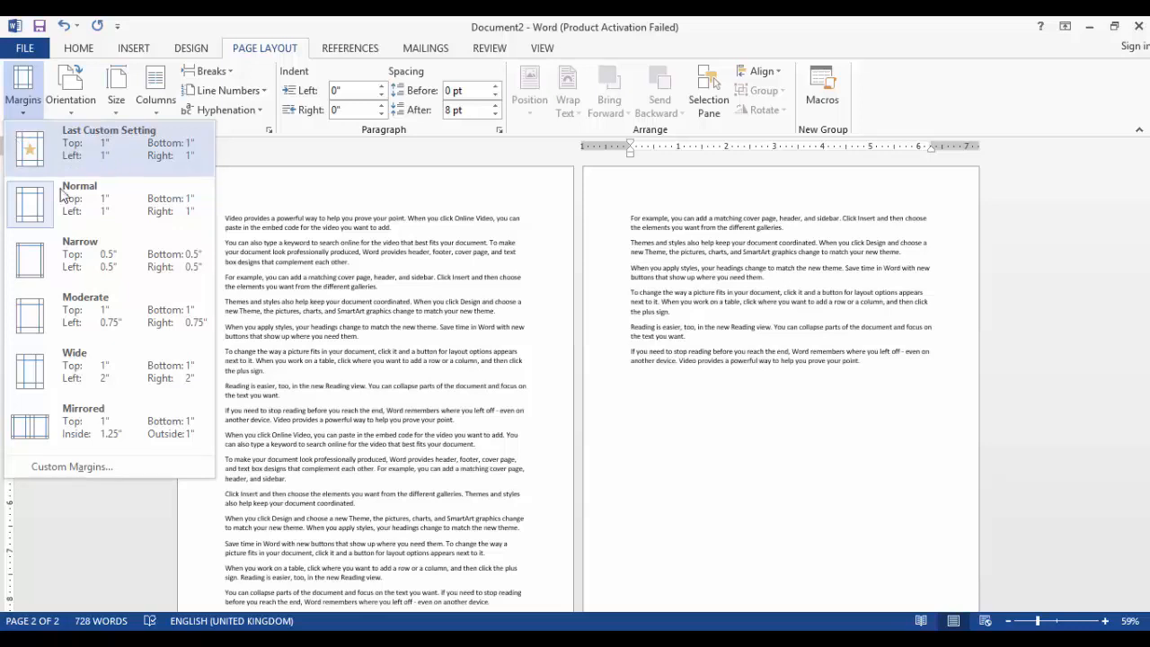
click(81, 249)
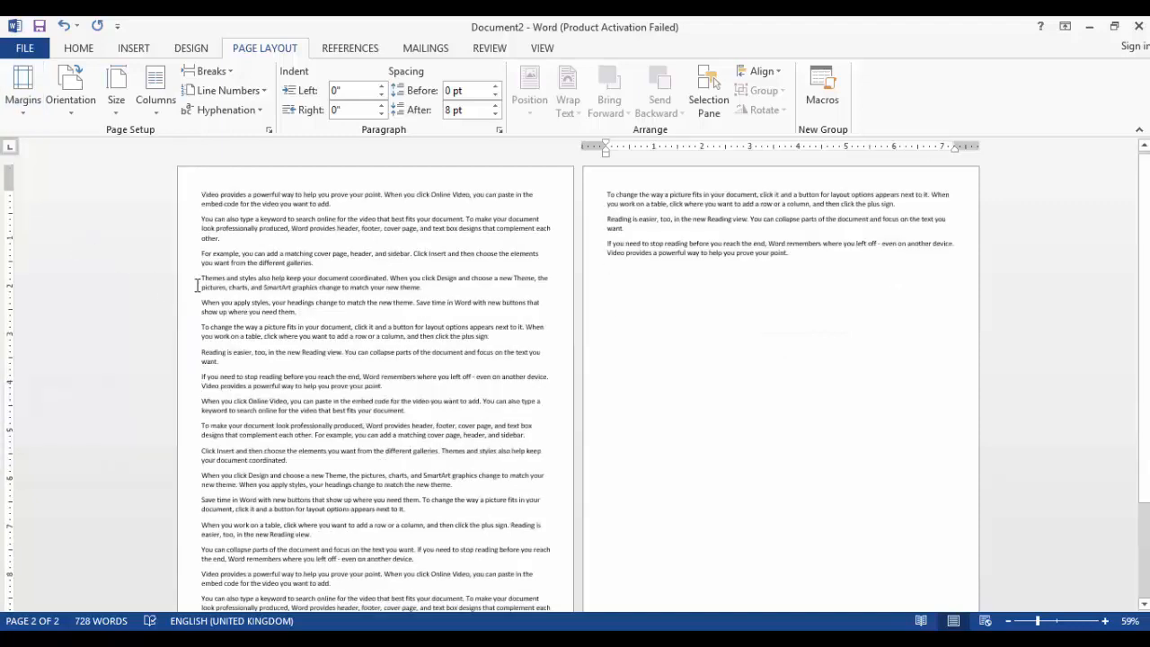
Apply the Moderate margin preset, then the Wide margin preset to the document
click(27, 97)
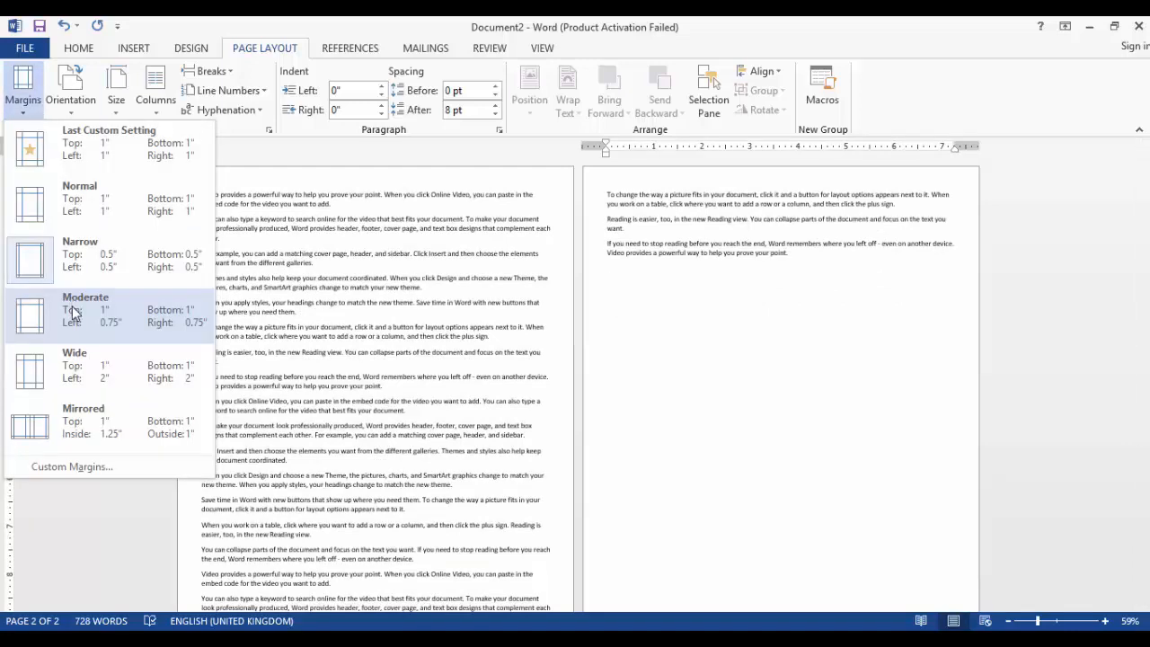
click(180, 317)
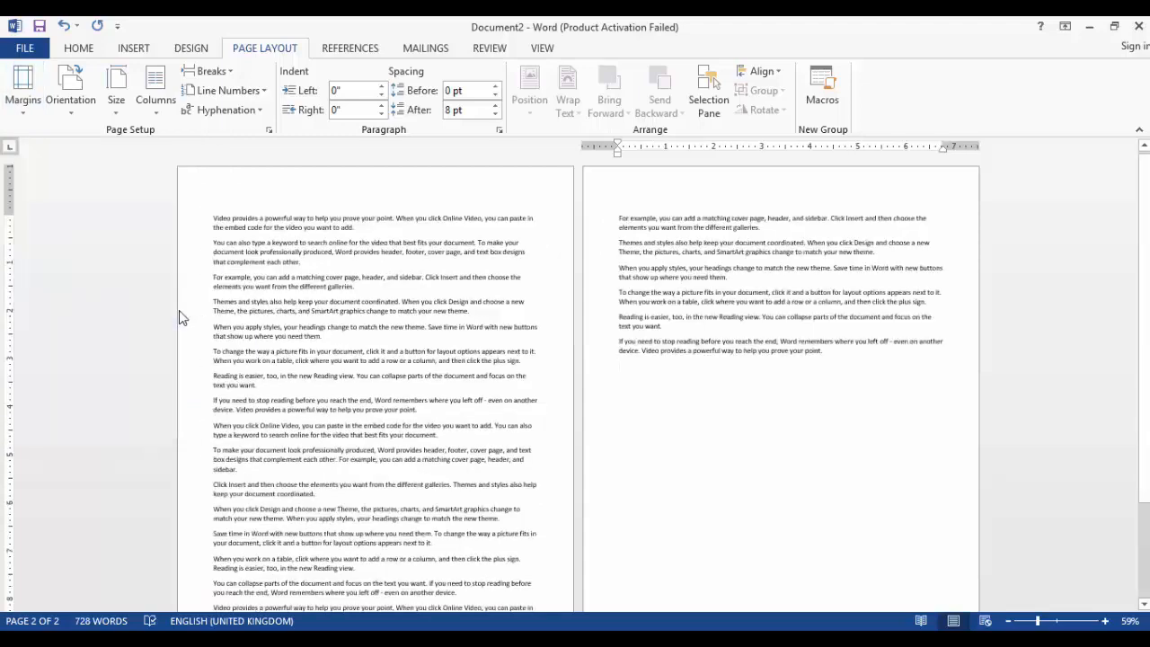
click(24, 94)
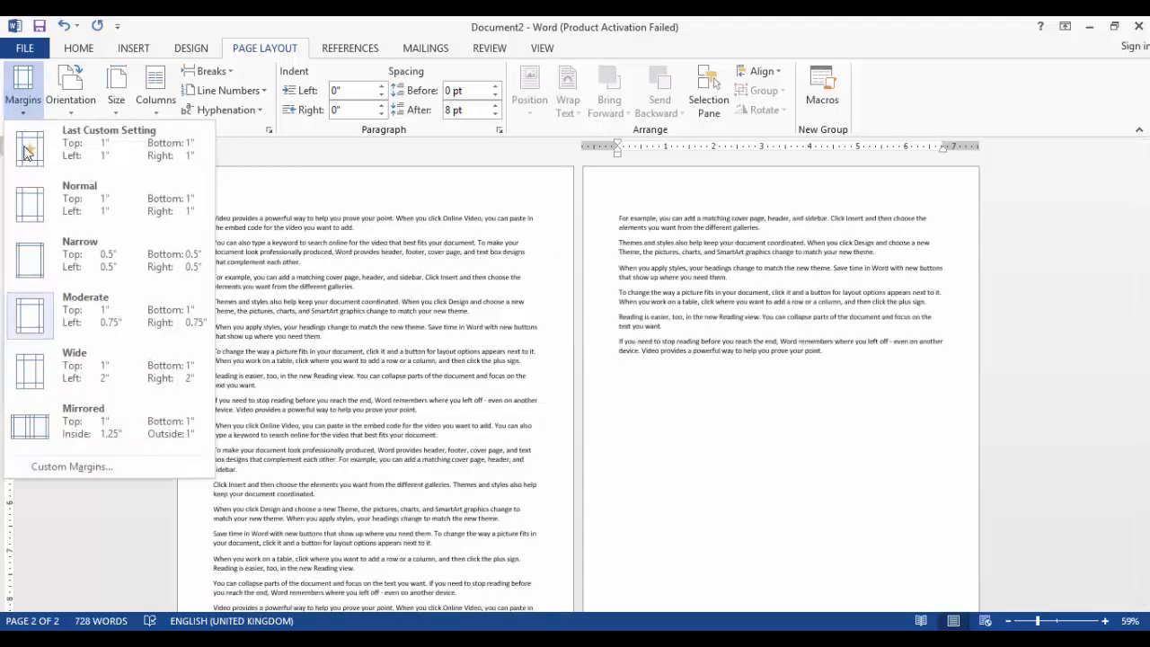
click(48, 371)
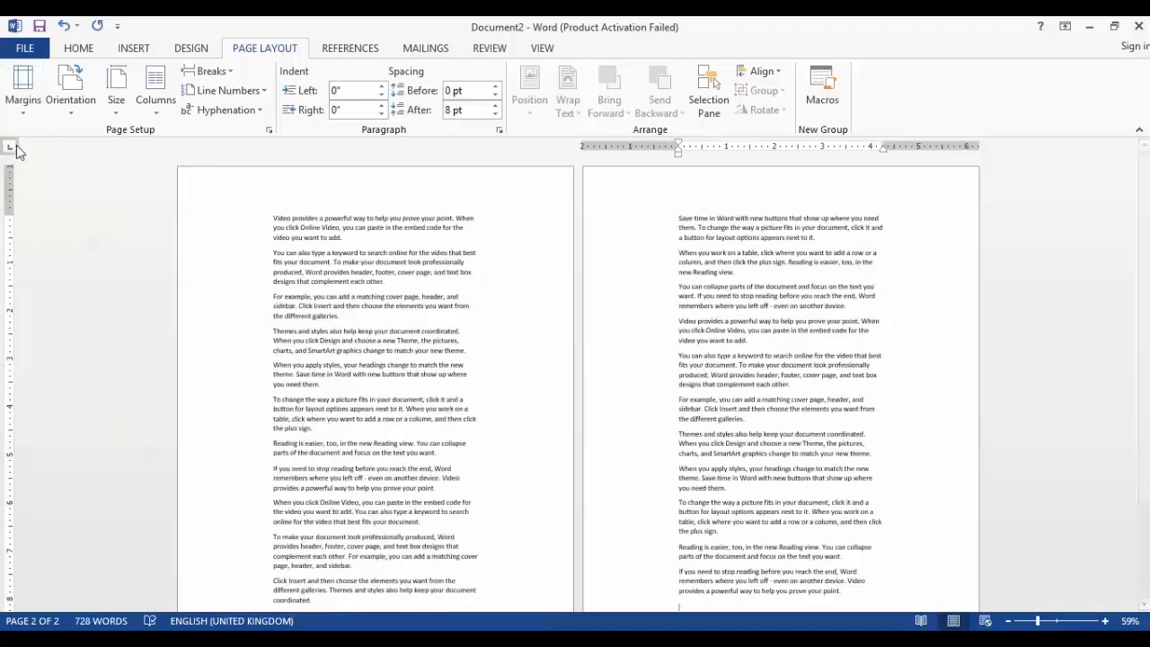
Apply the Mirrored margin preset
click(28, 113)
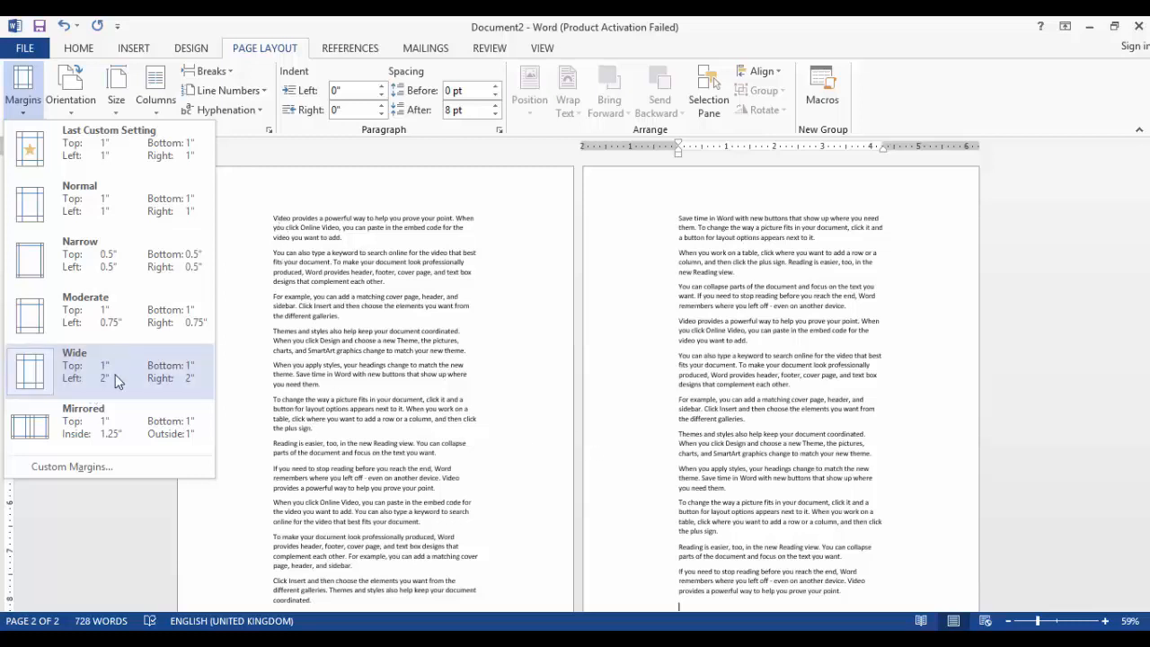
click(122, 423)
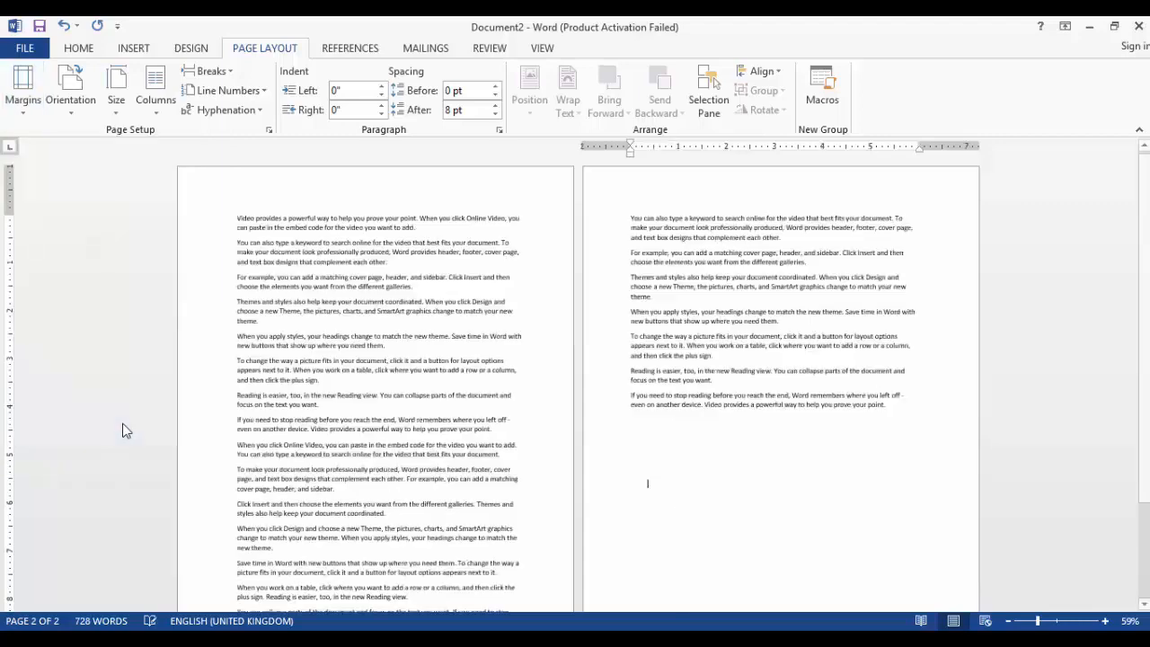
Open Custom Margins and set the left and right margins to 3" for the whole document
click(11, 115)
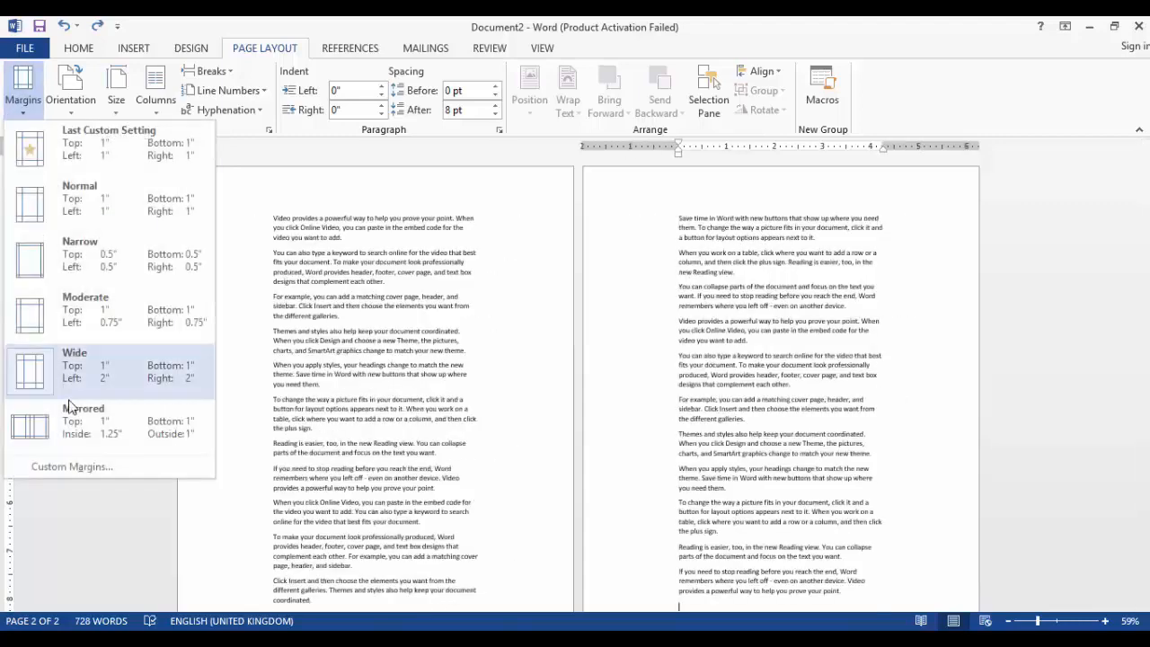
click(88, 468)
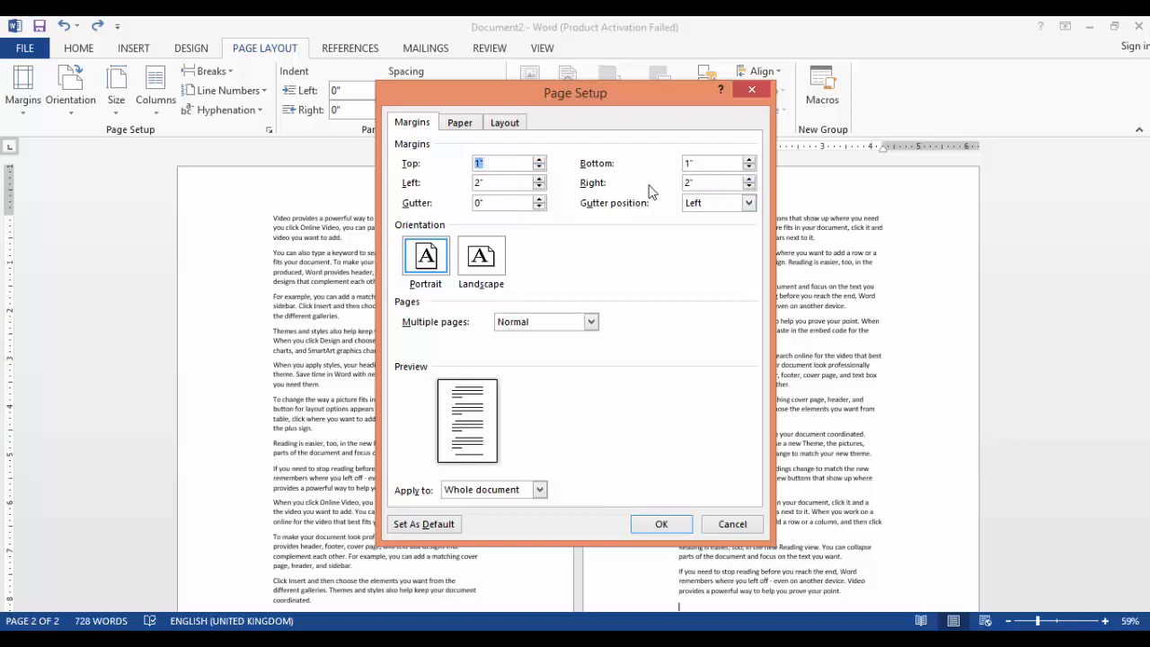
click(540, 178)
click(541, 179)
click(538, 187)
click(750, 179)
click(750, 179)
click(751, 178)
click(751, 179)
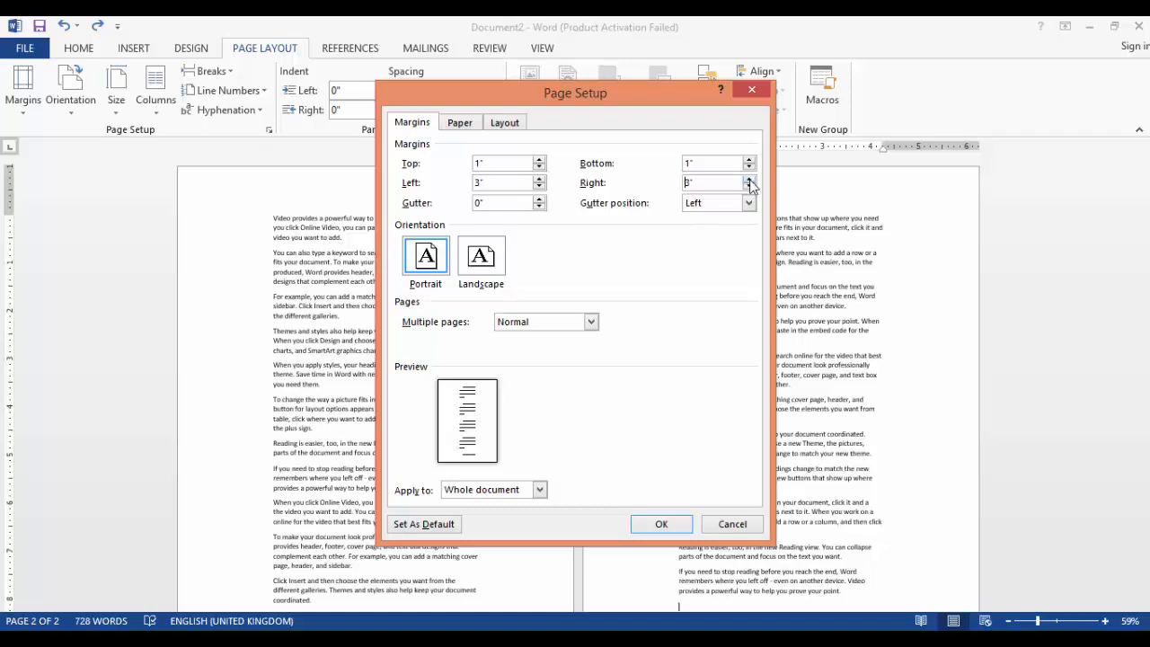
click(668, 523)
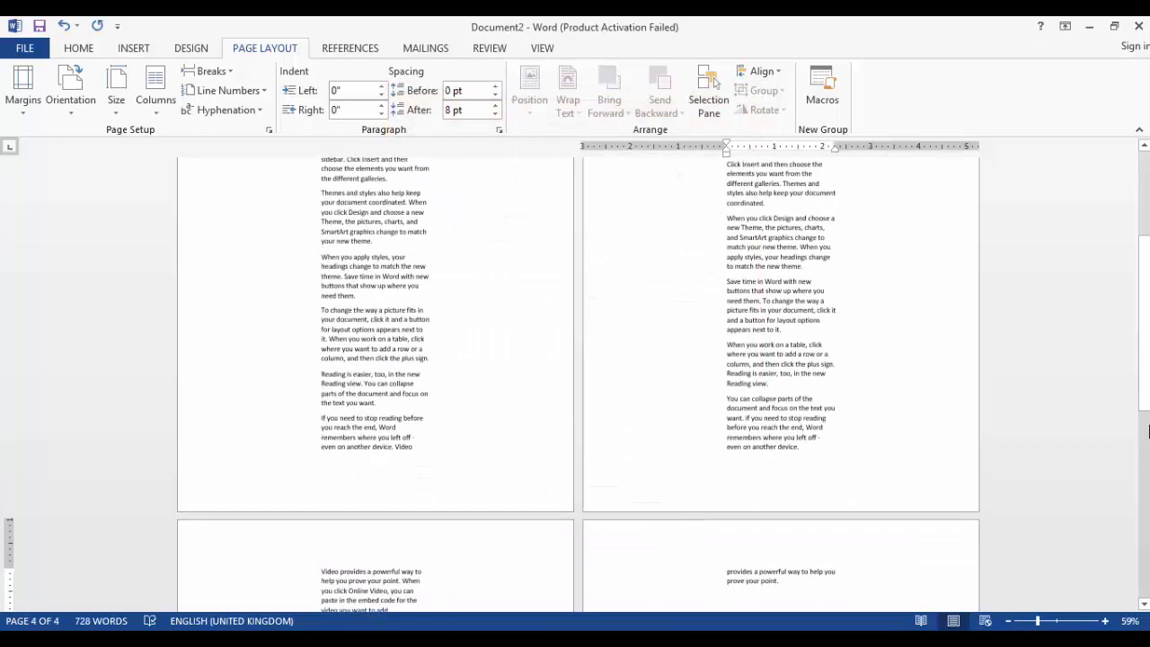
Apply the Normal margin preset to the document
drag(1147, 388, 1122, 178)
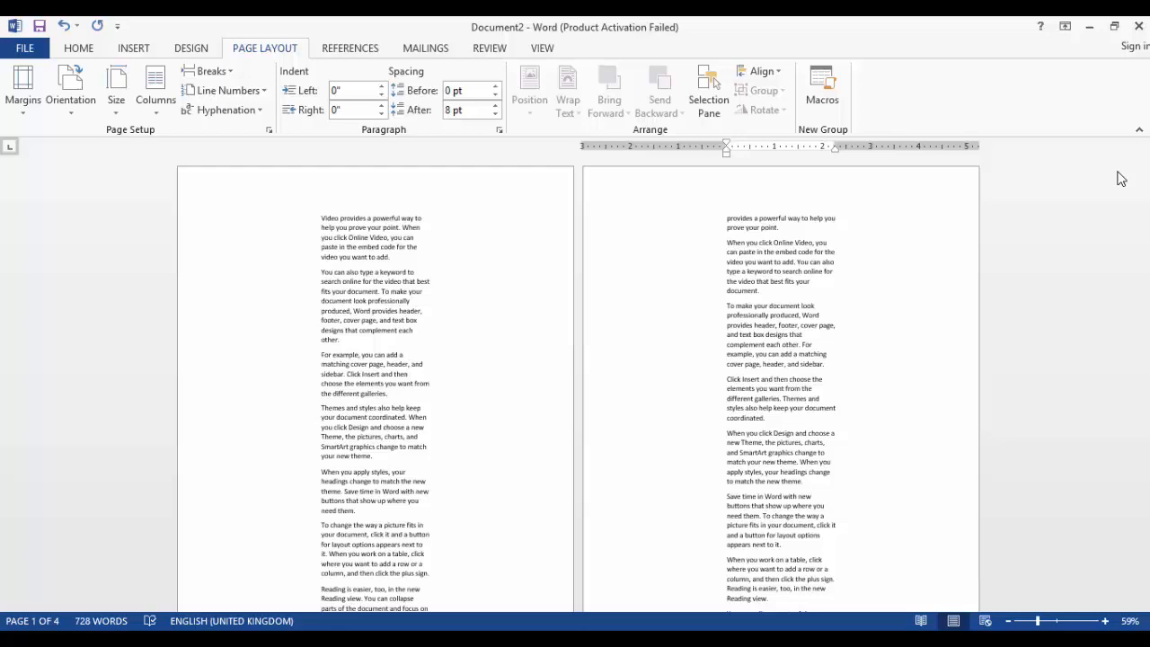
click(22, 101)
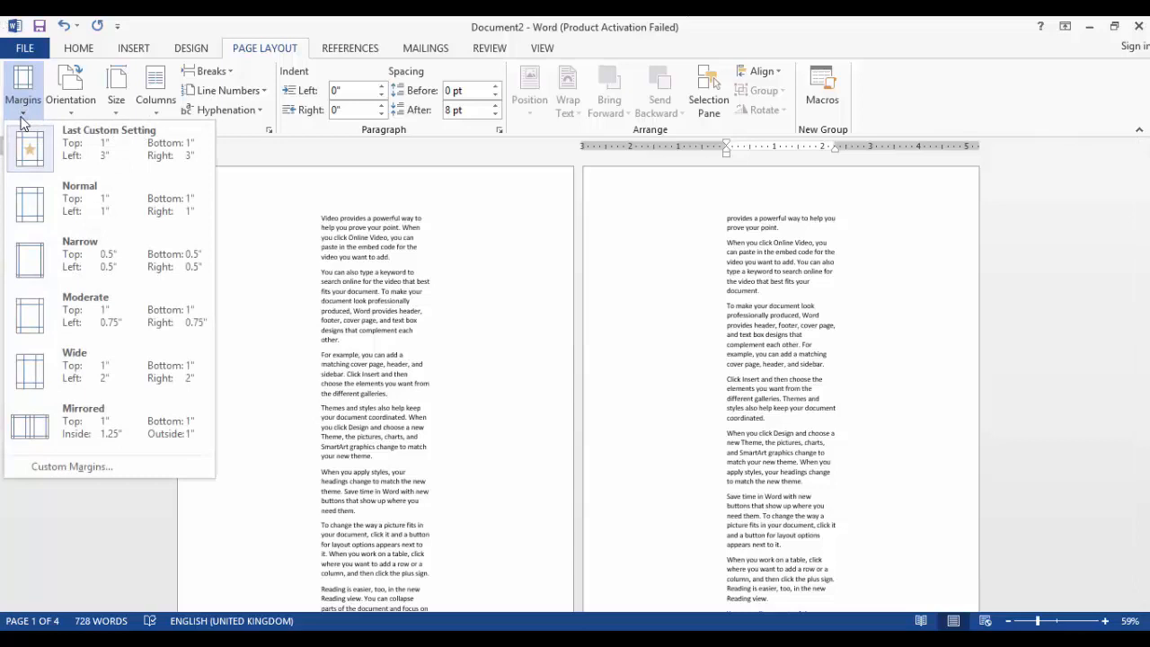
click(40, 211)
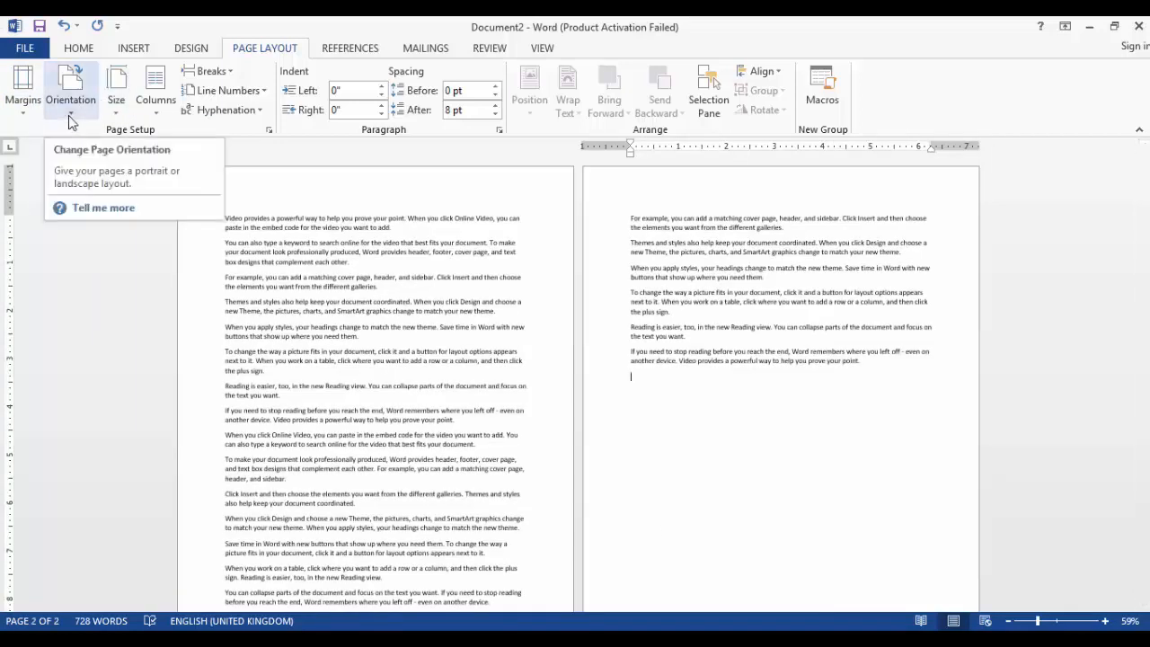
Zoom out to 32% and switch the page orientation to Landscape and back to Portrait
click(70, 108)
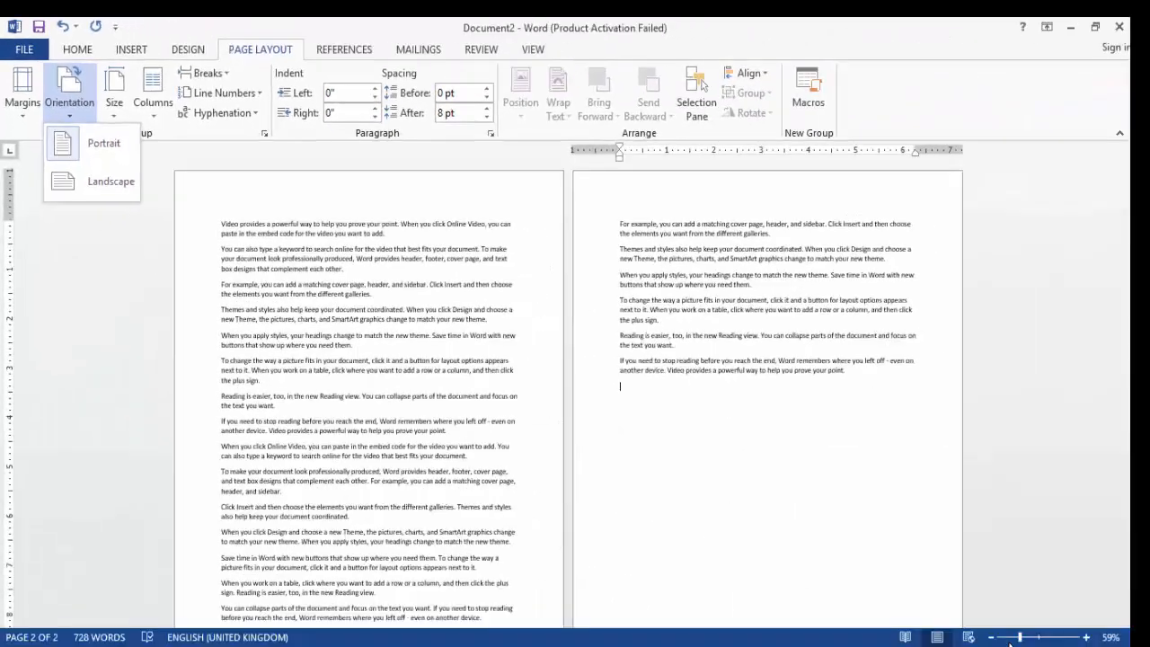
click(1010, 637)
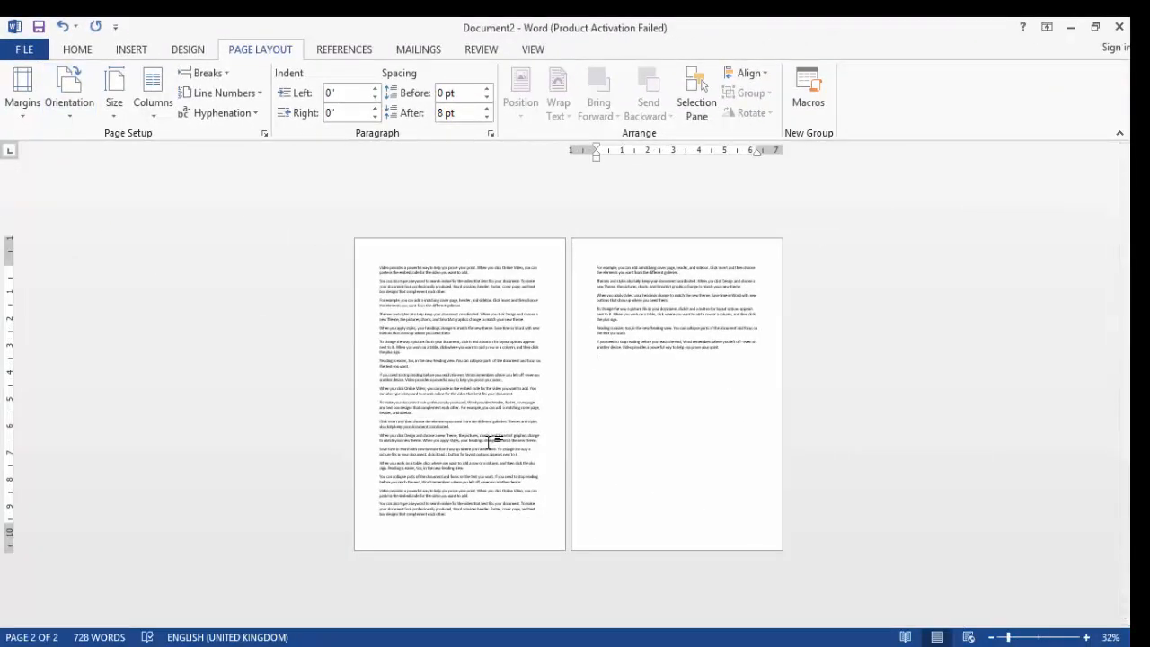
click(77, 110)
click(76, 185)
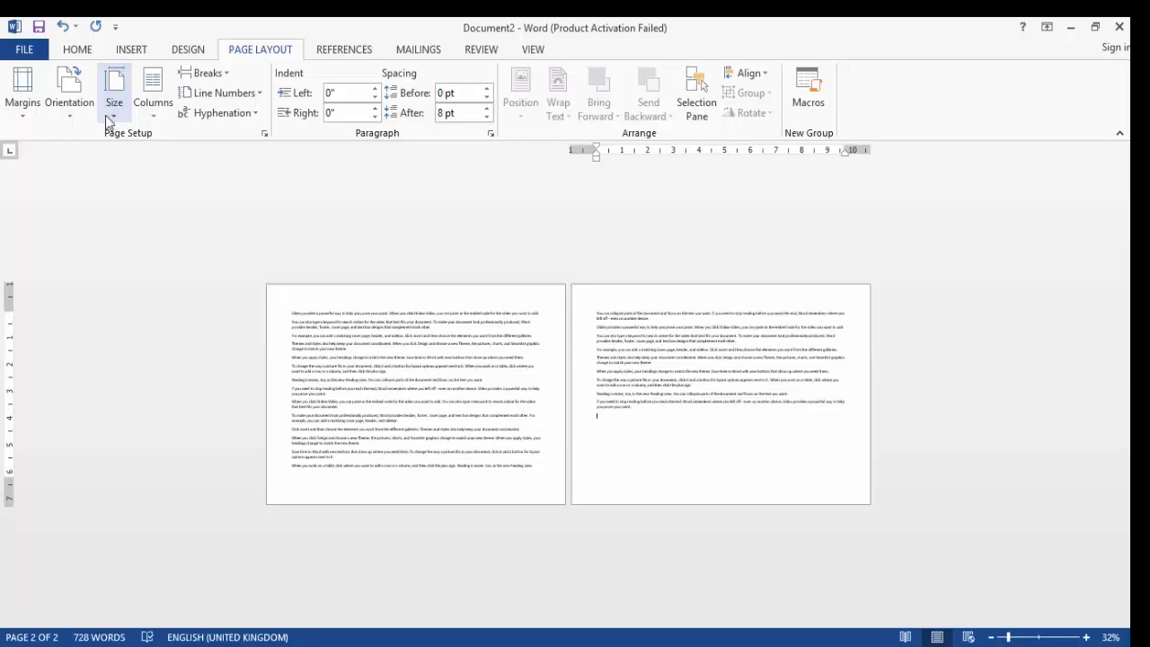
click(71, 117)
click(73, 144)
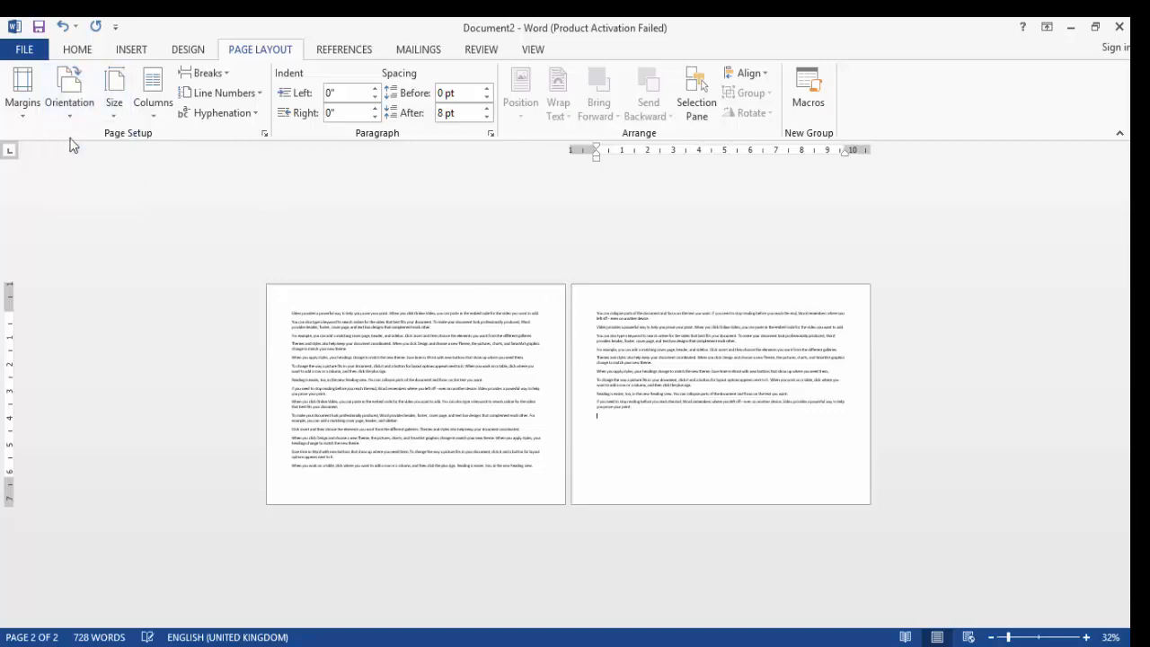
Set the paper size to Letter, then to Legal
click(113, 126)
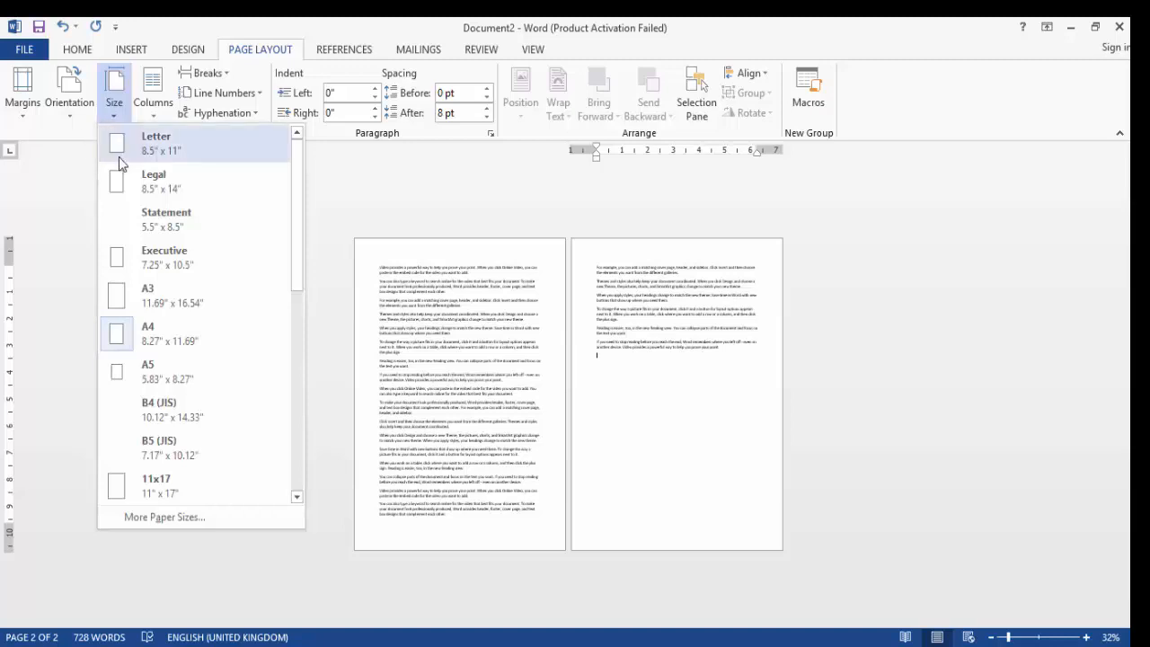
click(118, 156)
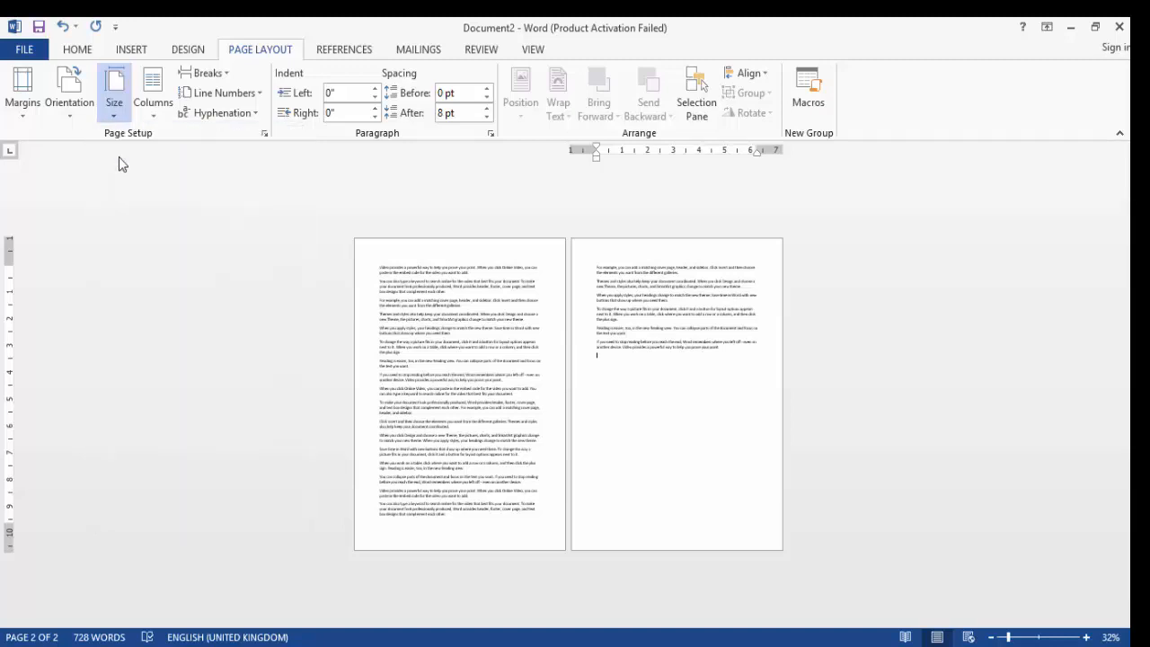
click(115, 117)
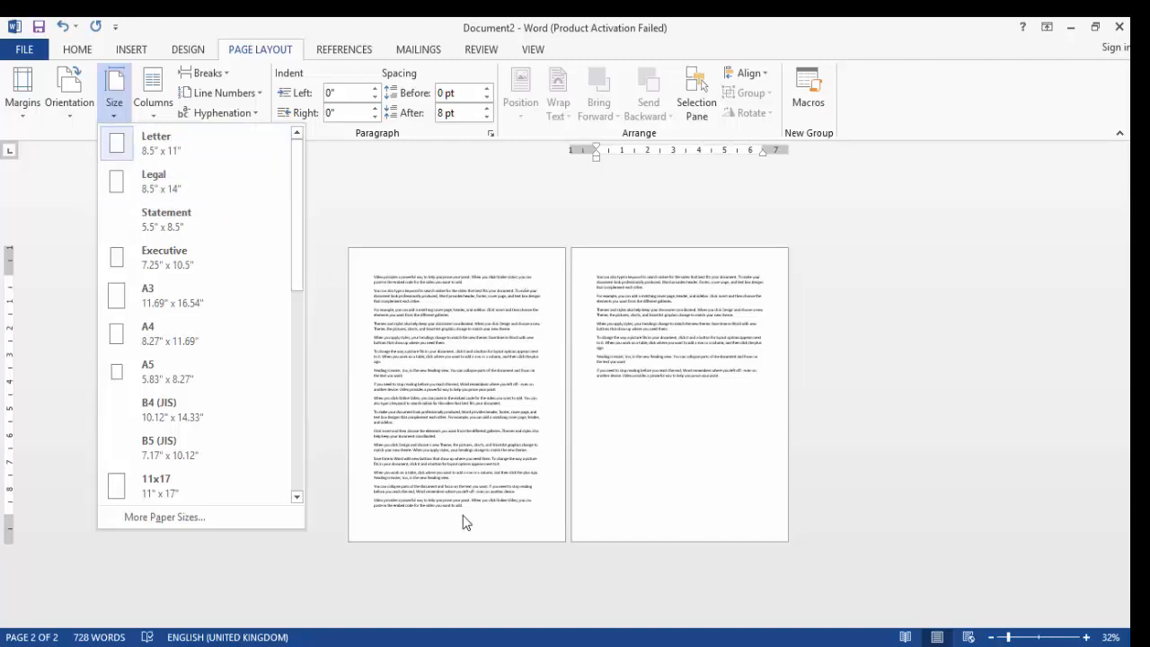
click(140, 182)
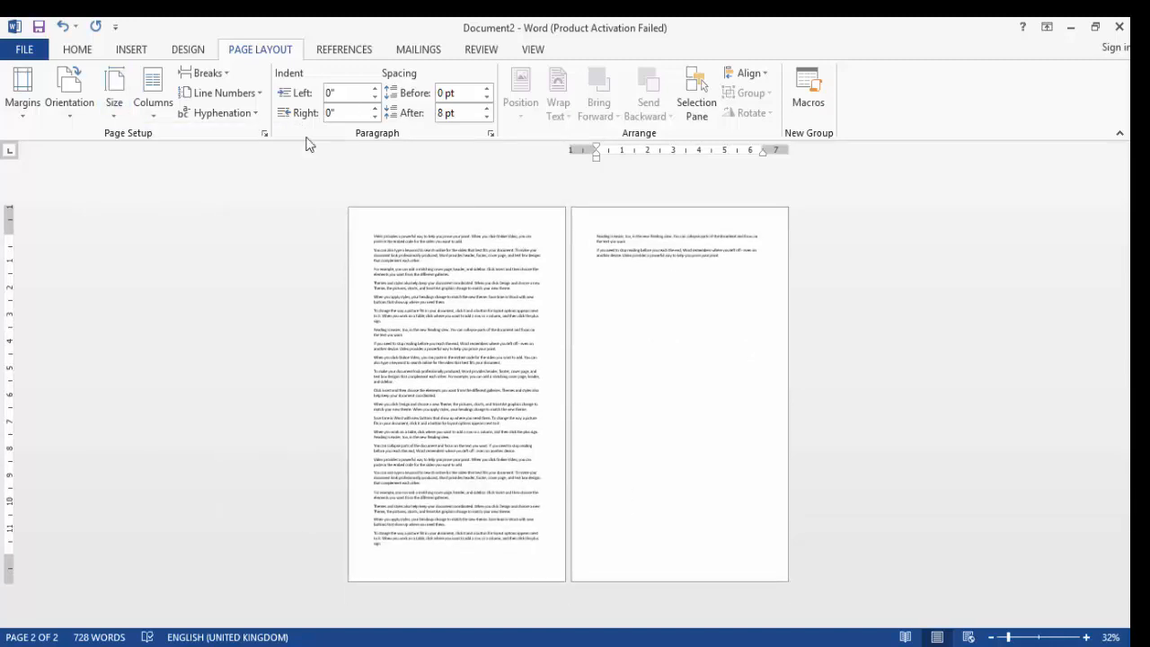
Set the paper size to A4
click(105, 104)
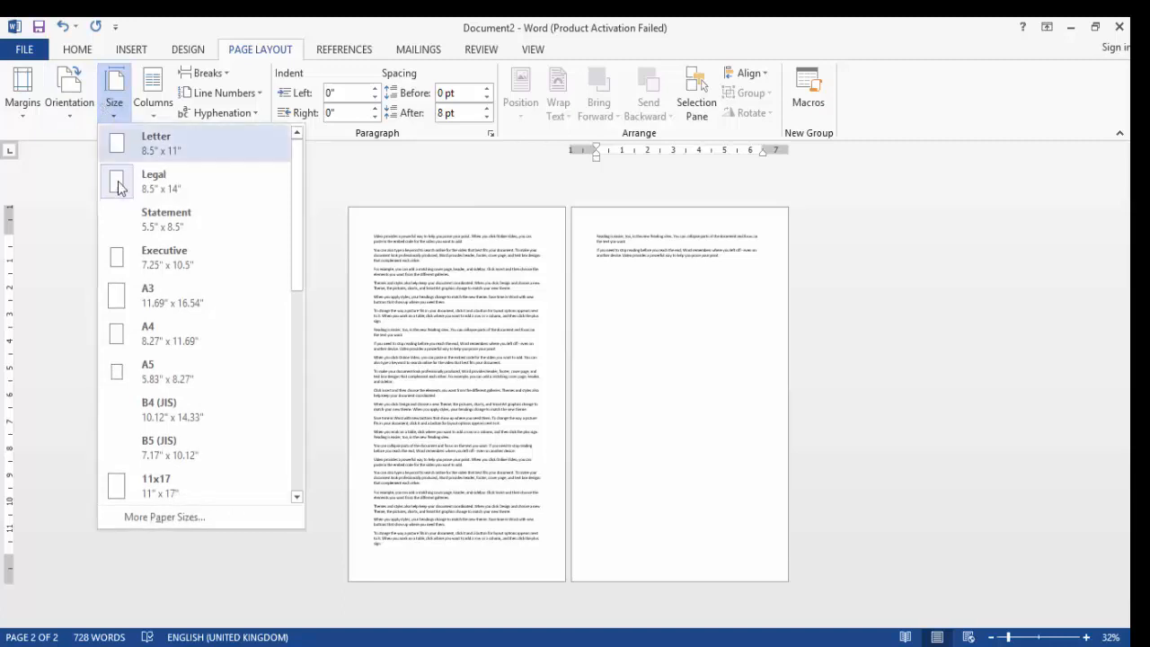
click(147, 339)
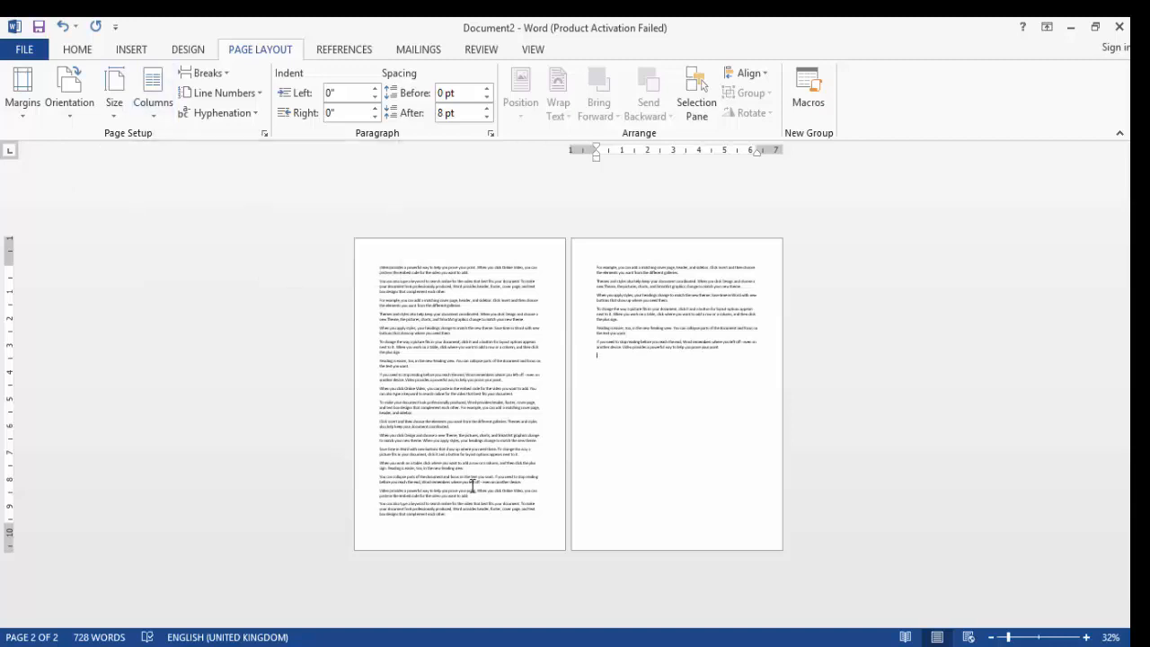
Select the first several paragraphs on page one and lay them out in two columns
click(380, 268)
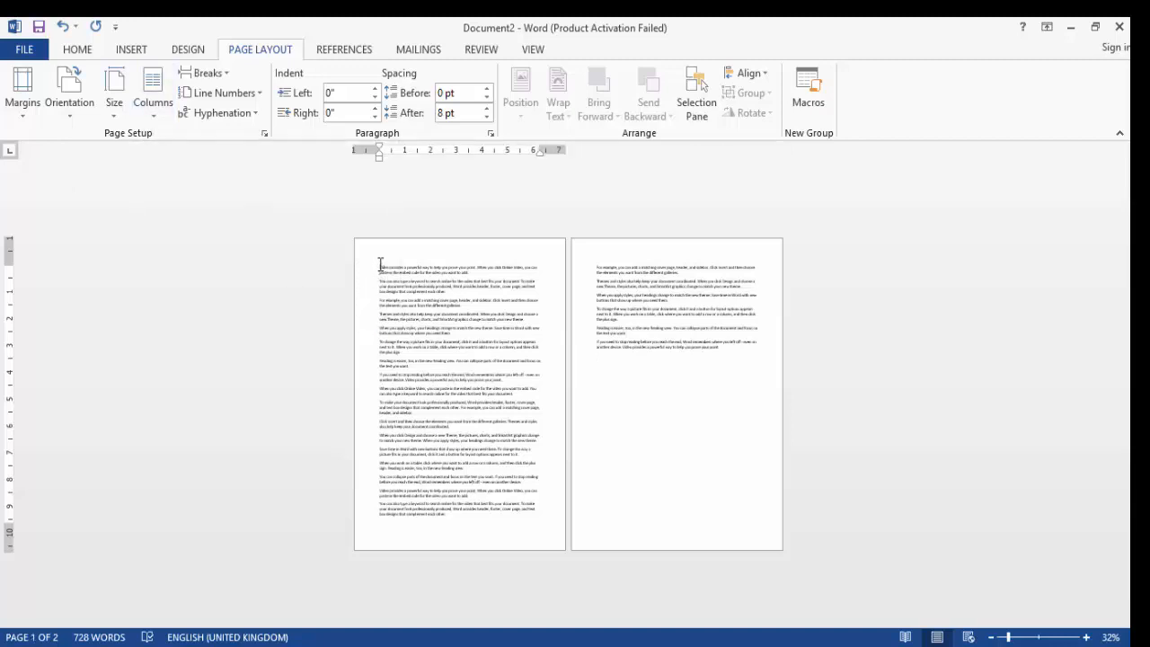
drag(380, 266, 468, 363)
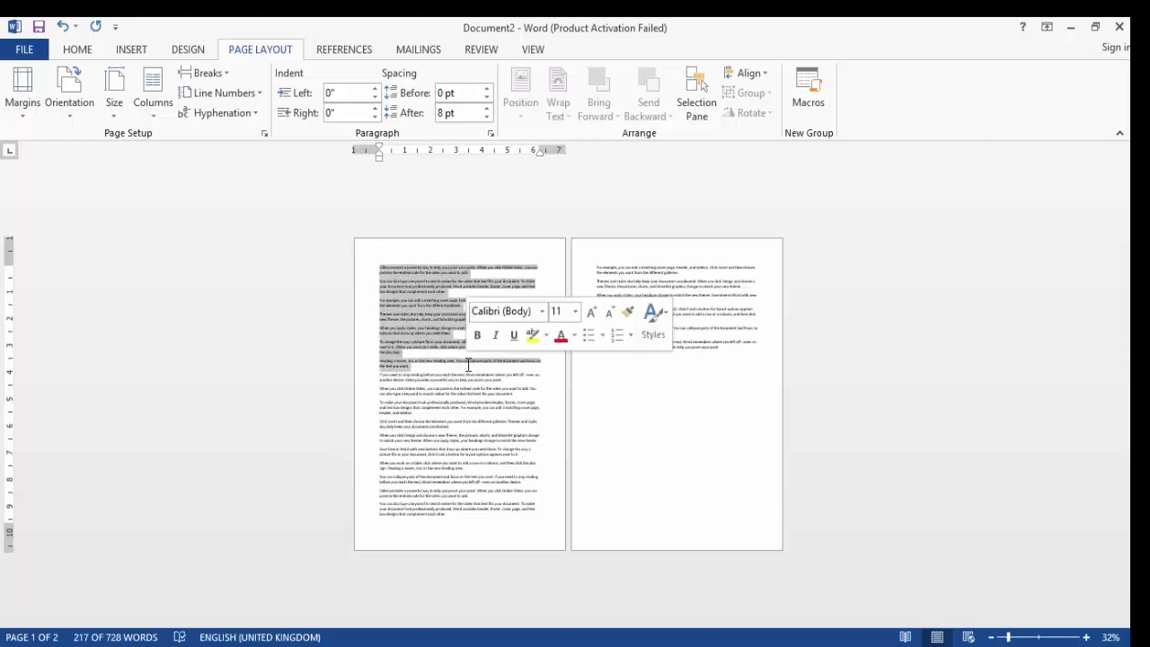
click(153, 117)
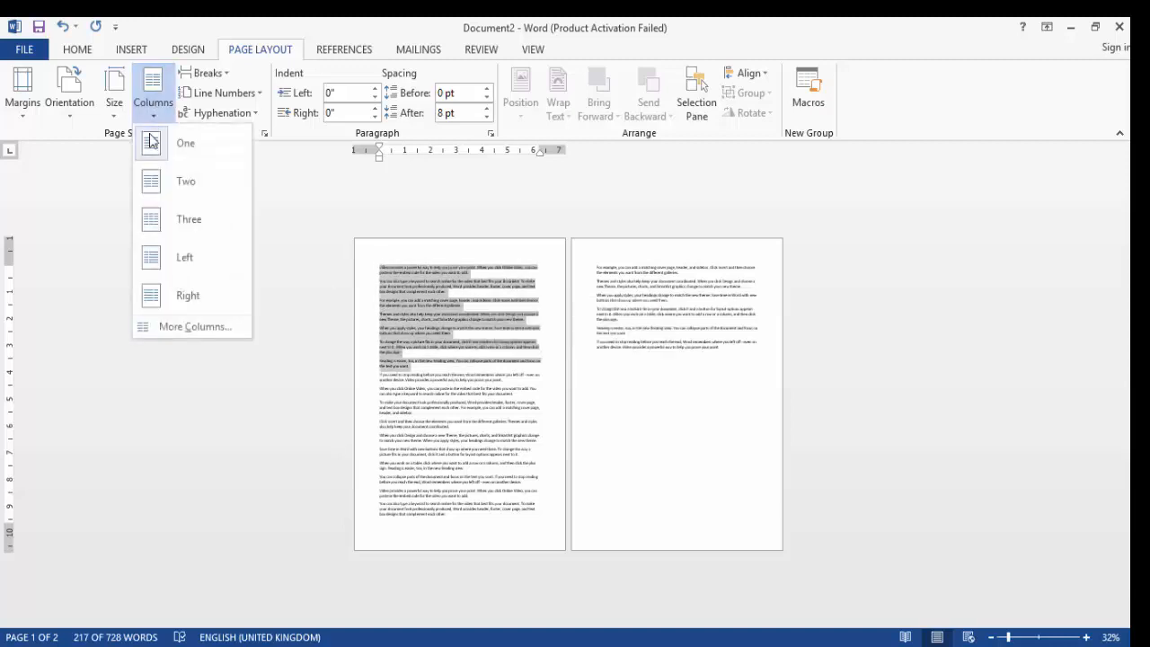
click(148, 184)
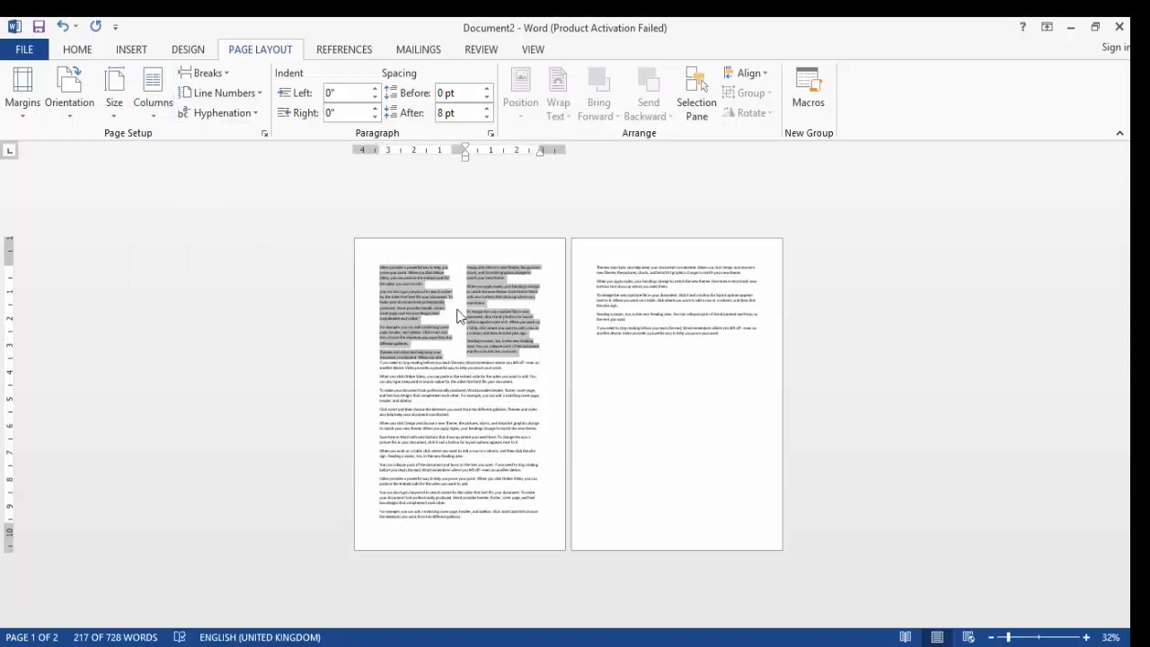
Change the selected paragraphs to a three-column layout
click(167, 117)
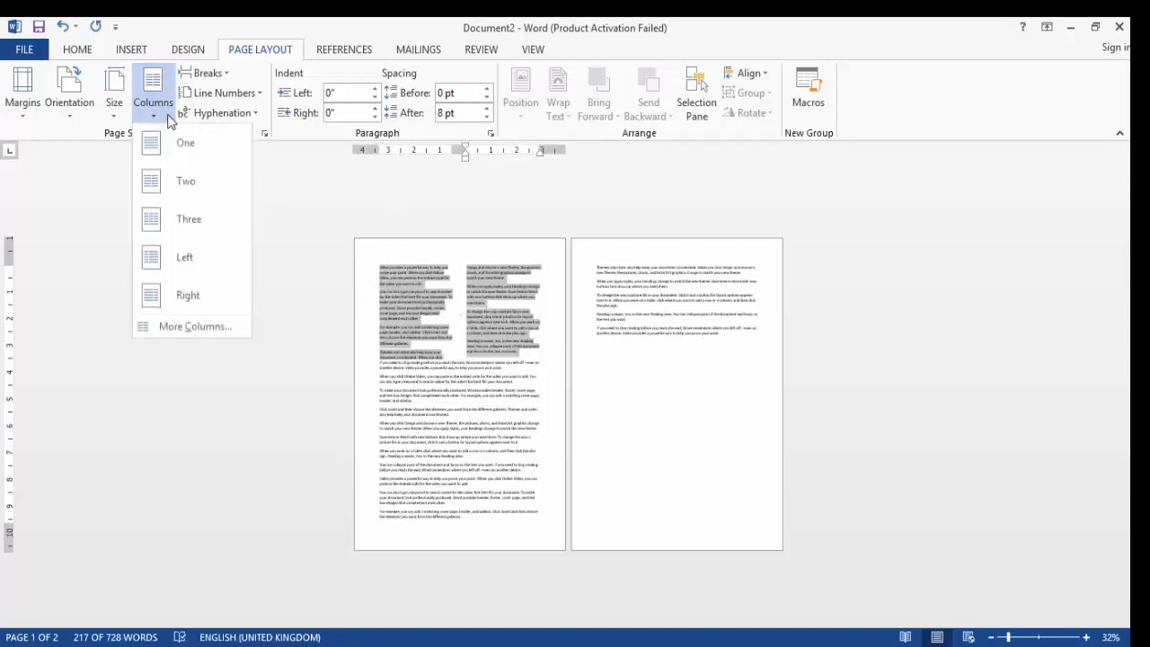
click(171, 225)
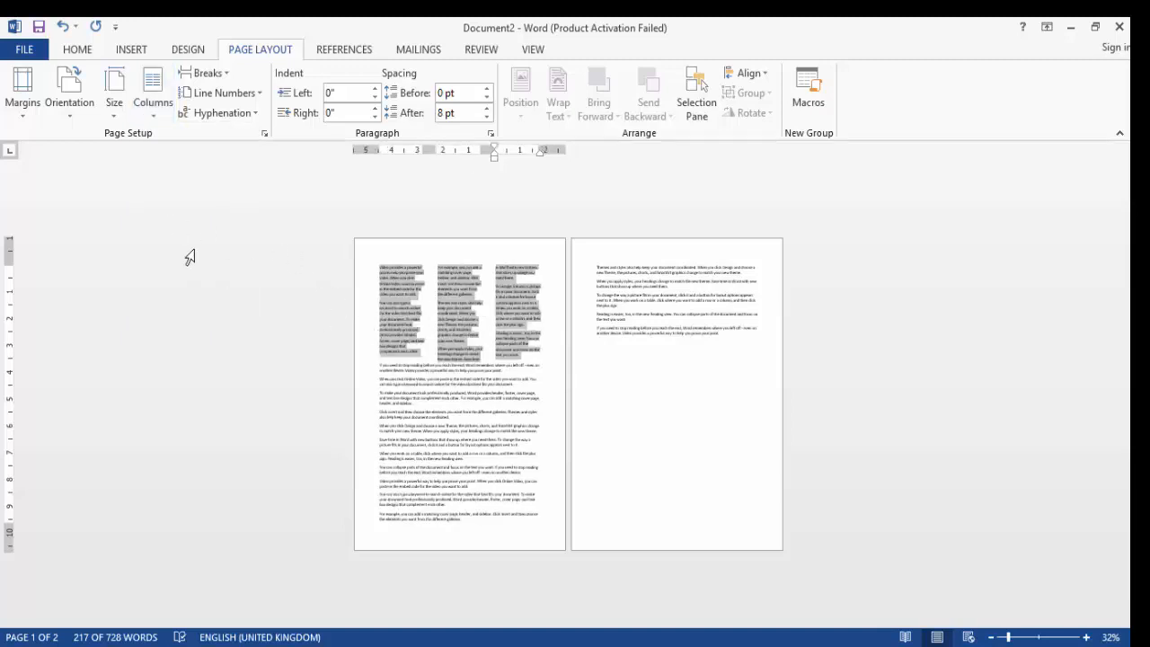
Apply the Left column preset and then the Right column preset to the selected paragraphs
click(166, 119)
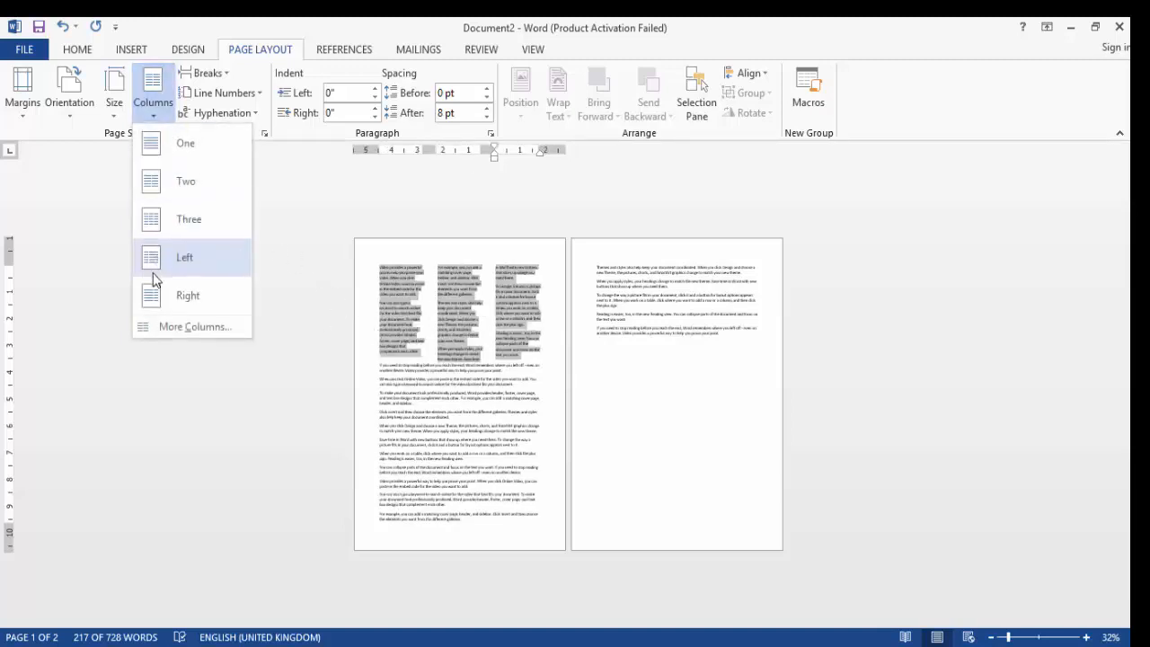
click(153, 280)
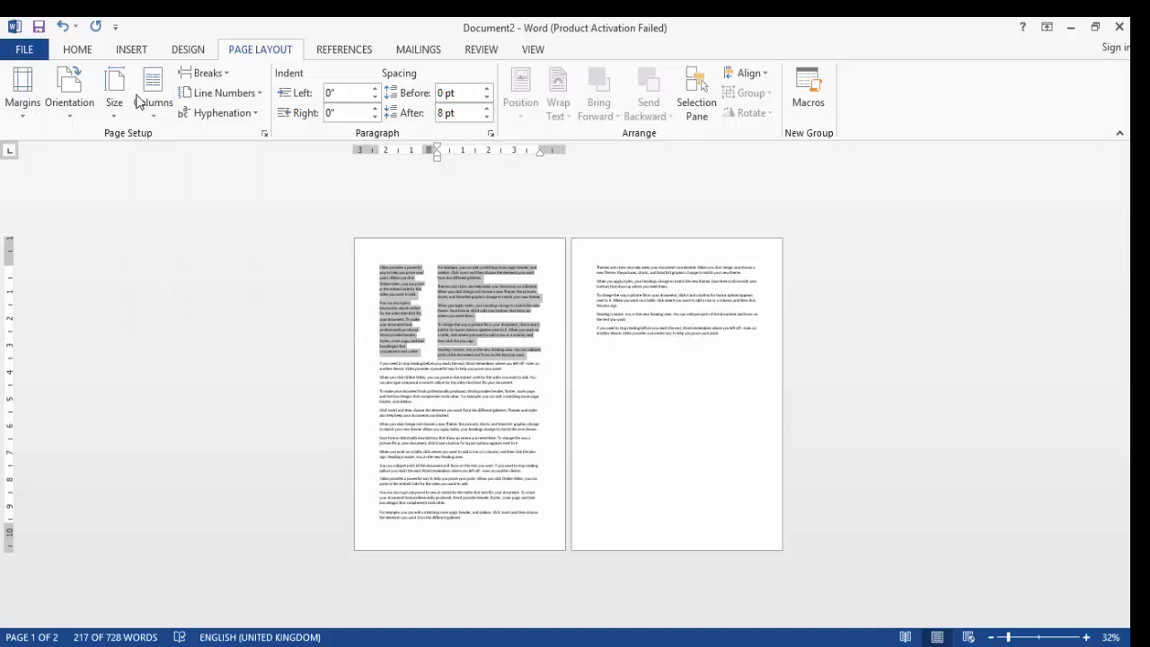
click(169, 119)
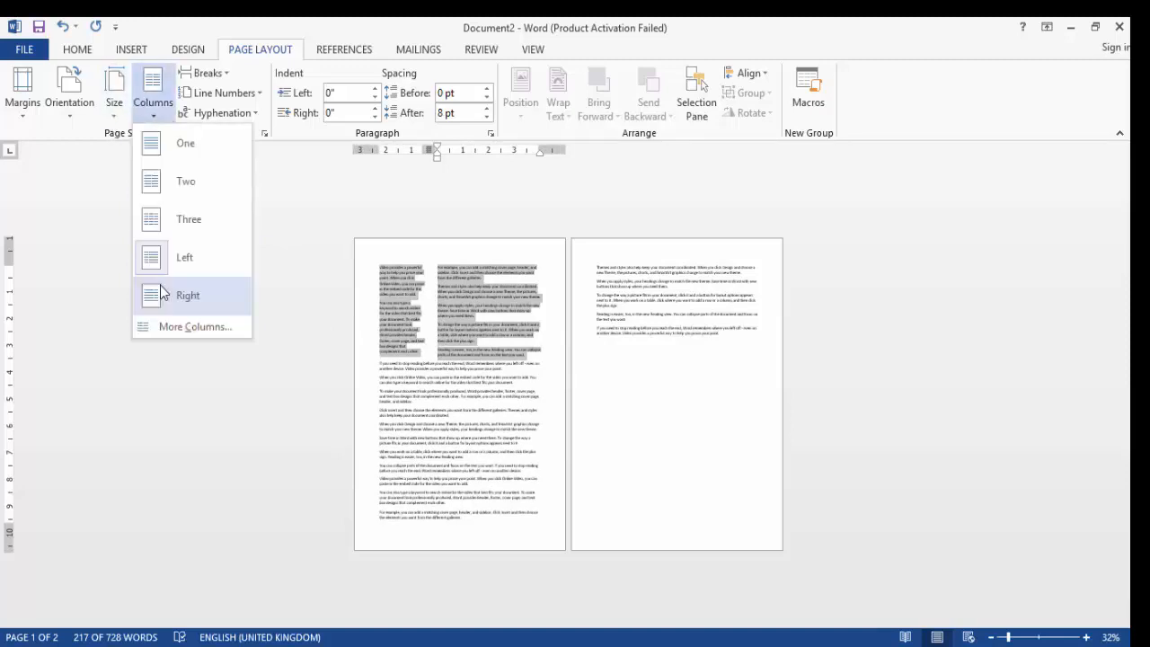
click(162, 293)
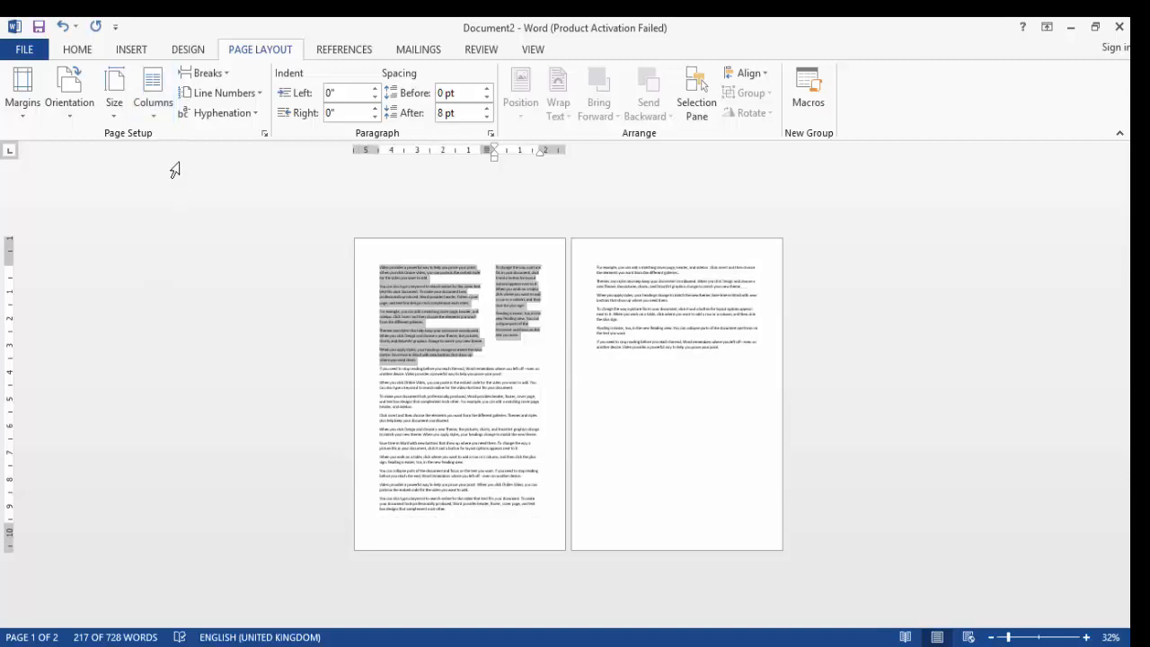
Open the full Columns settings and lay out the selected paragraphs in four equal-width columns
click(153, 114)
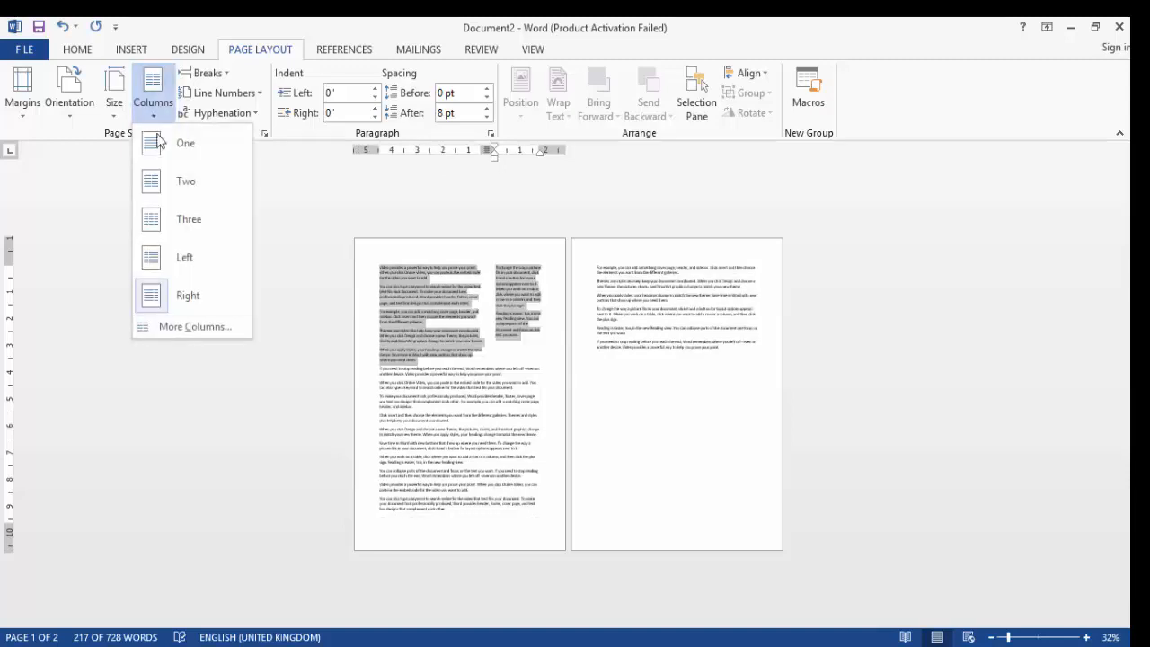
click(166, 328)
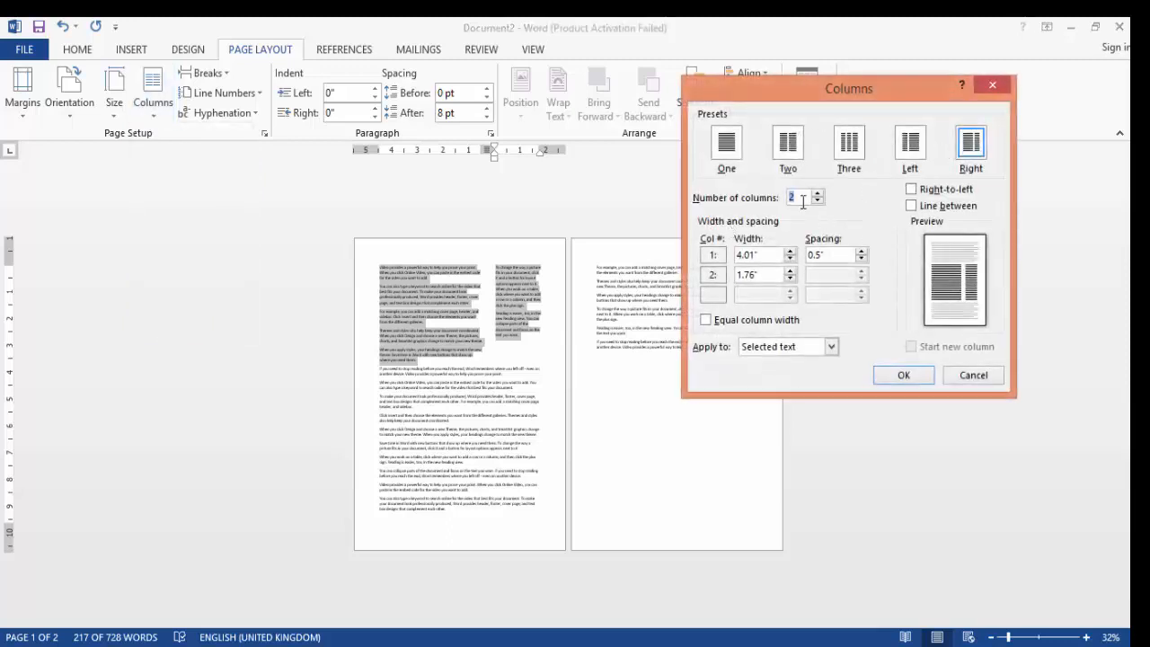
click(852, 144)
click(817, 194)
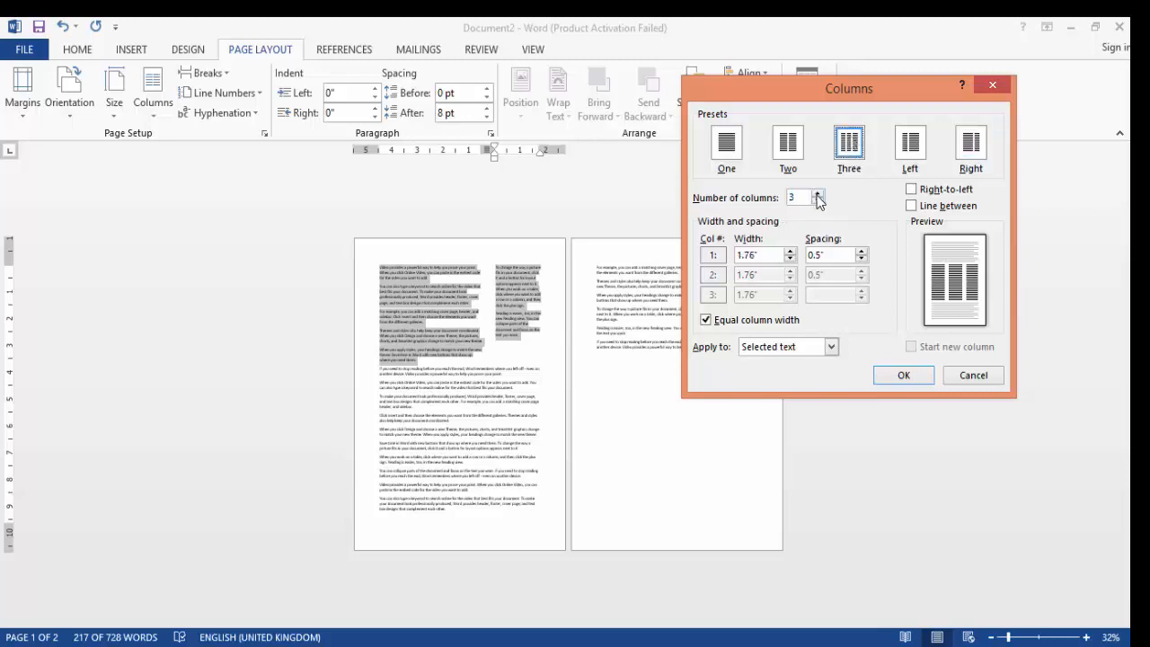
click(904, 377)
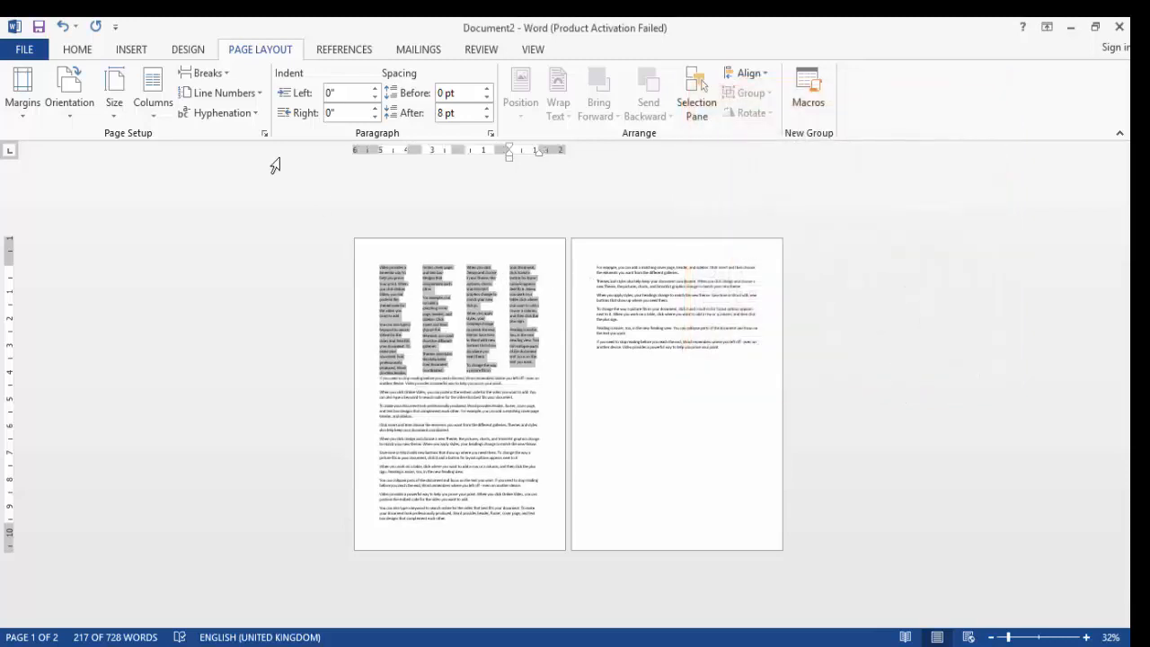
Return the selected paragraphs to a single column
click(162, 111)
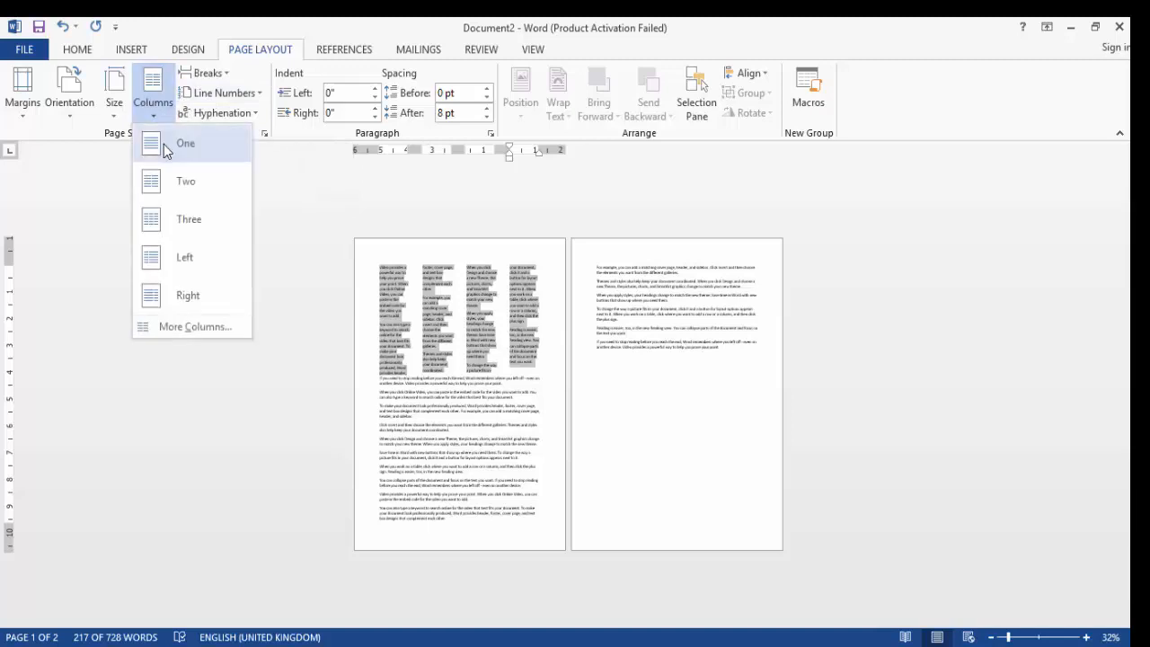
click(164, 146)
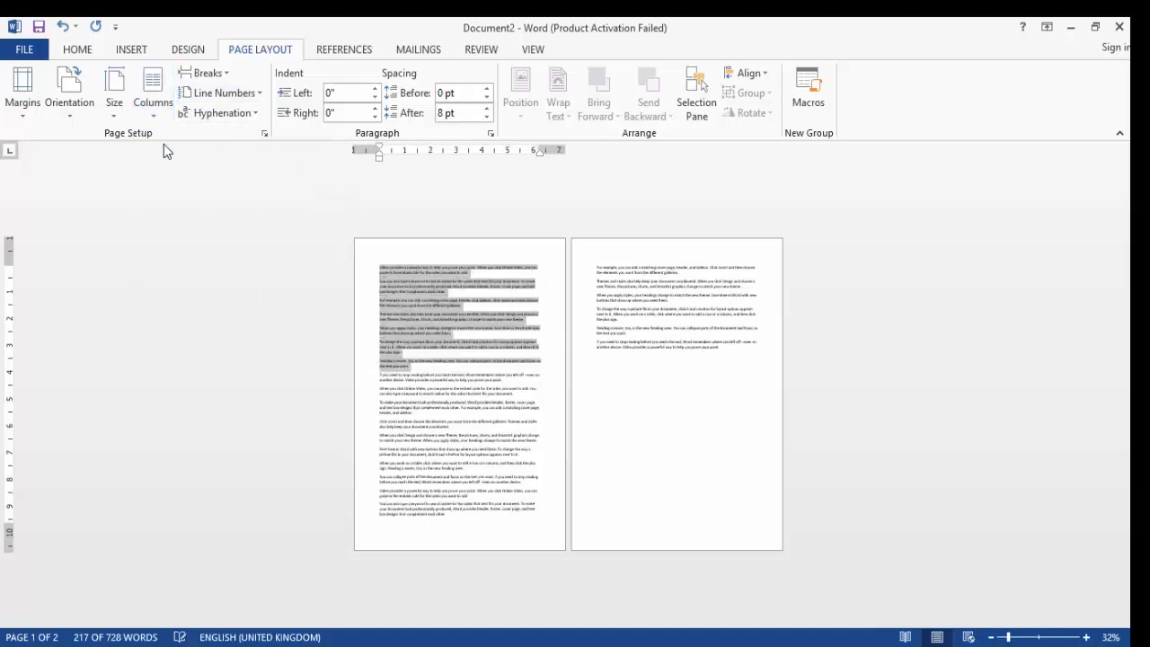
click(224, 75)
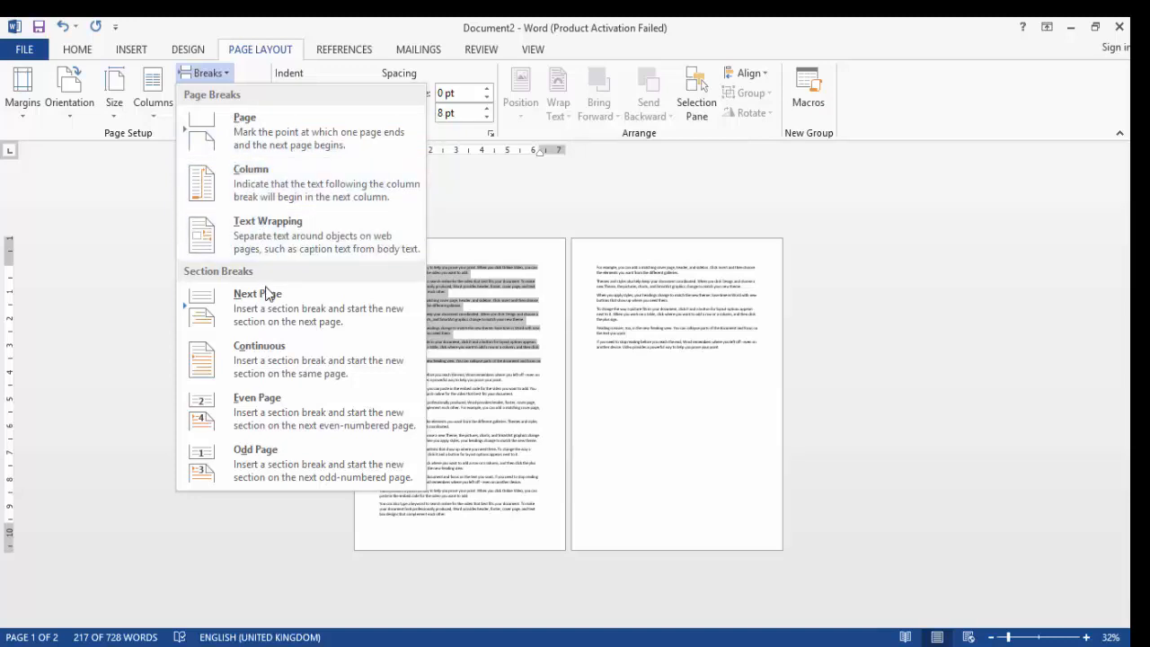
click(550, 491)
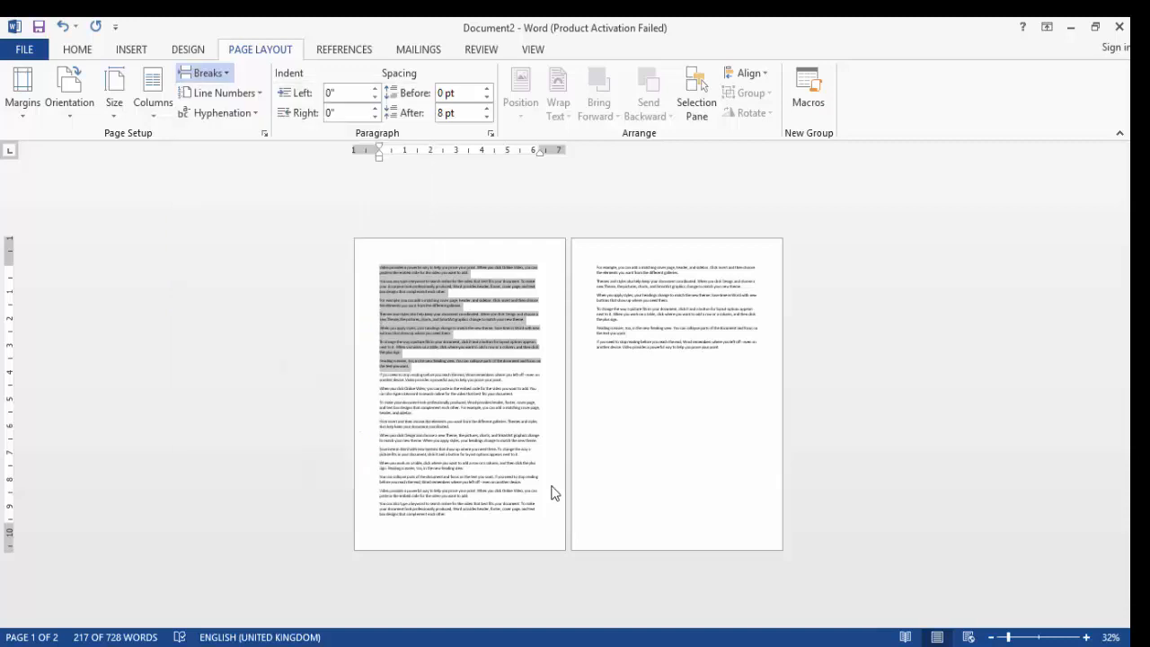
Insert several blank lines above the paragraph following the first block and add a 'Chapter 2' heading line there
click(454, 370)
key(Return)
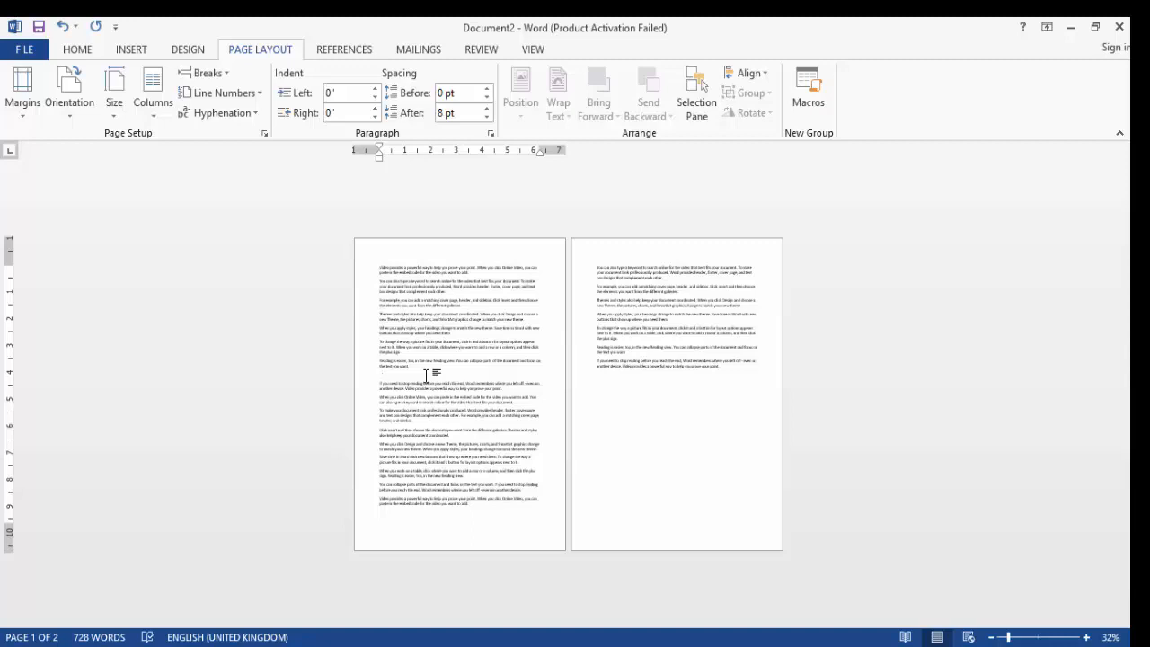
key(Return)
key(Return)
key(Return)
key(Return)
key(Return)
key(Return)
key(Return)
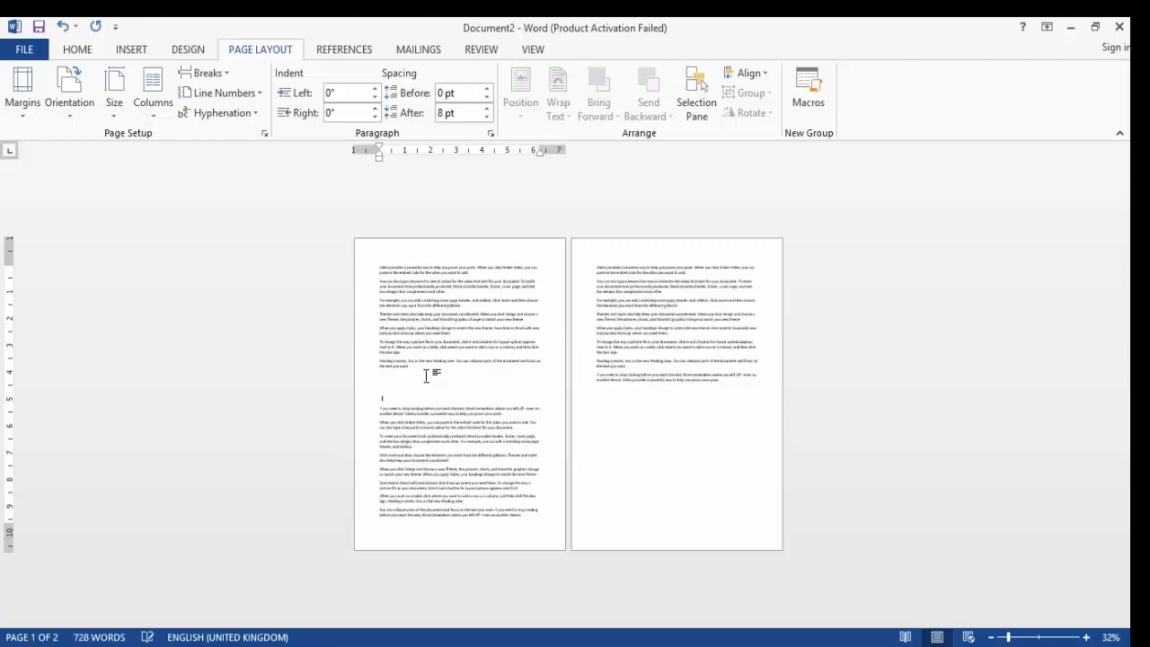
key(BackSpace)
key(BackSpace)
key(BackSpace)
key(BackSpace)
key(BackSpace)
key(BackSpace)
key(BackSpace)
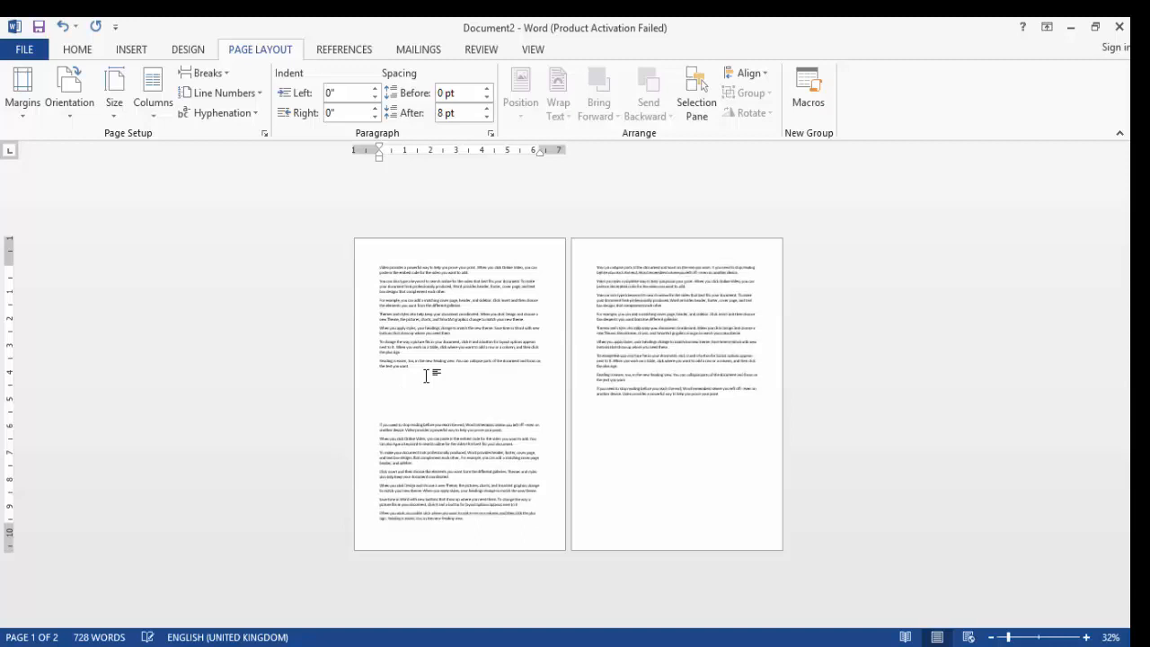
key(BackSpace)
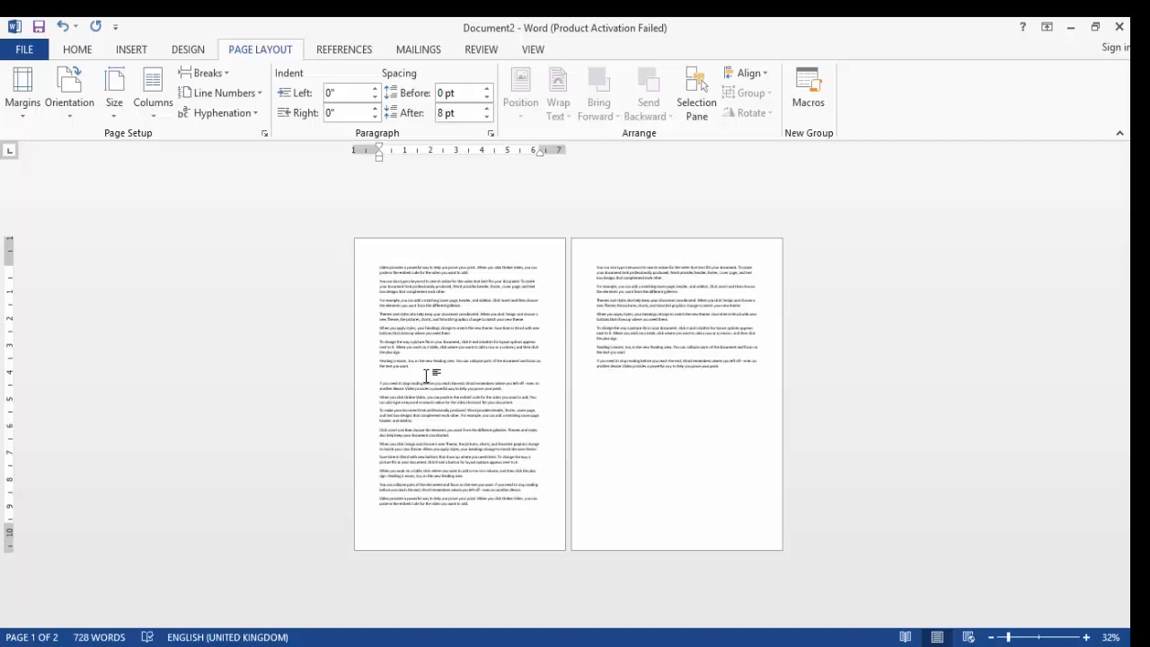
key(Return)
key(Return)
key(Return)
key(Return)
key(Return)
key(Return)
key(Return)
key(Return)
key(Return)
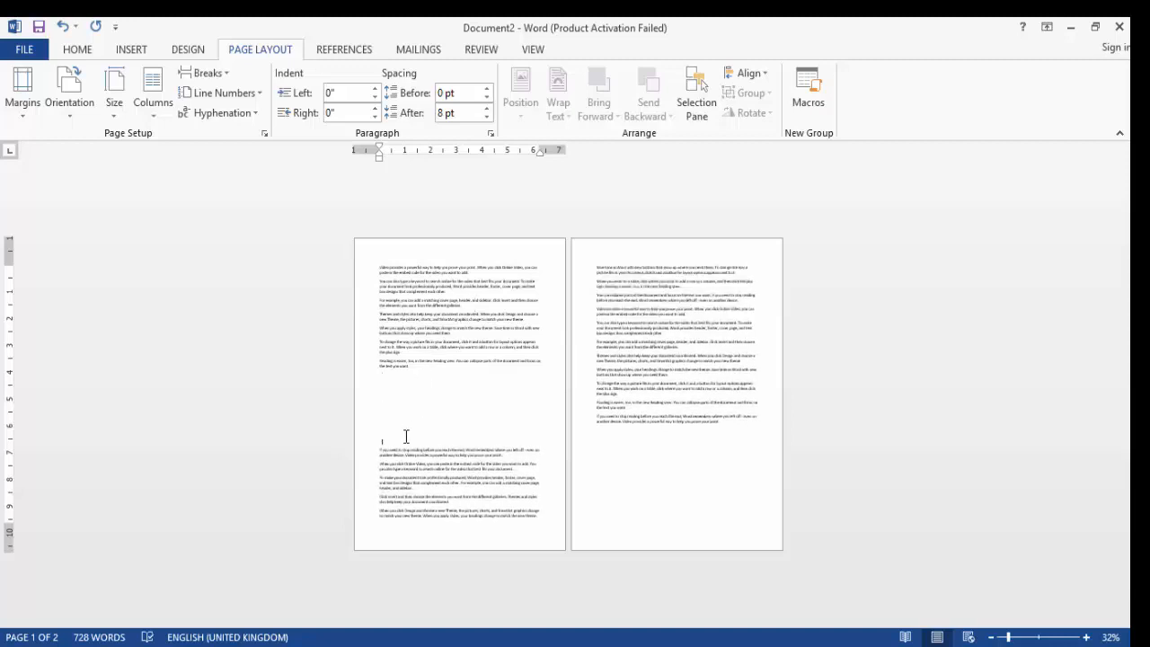
key(Return)
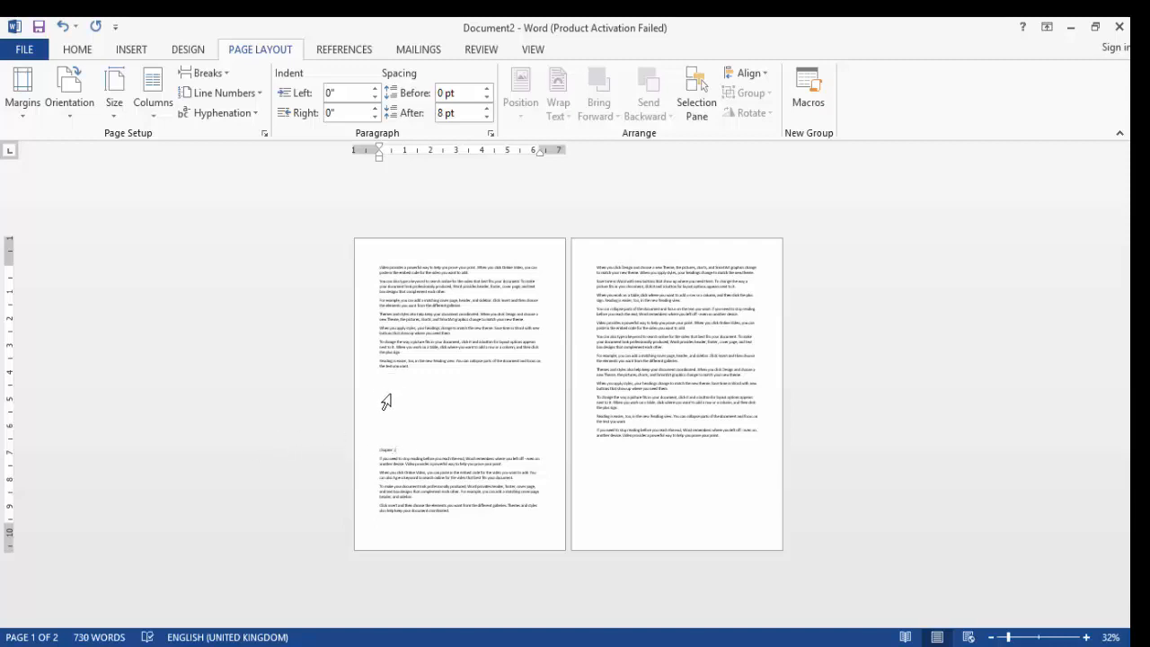
Select and delete the two paragraphs in the middle of page one
click(444, 330)
drag(456, 332, 376, 314)
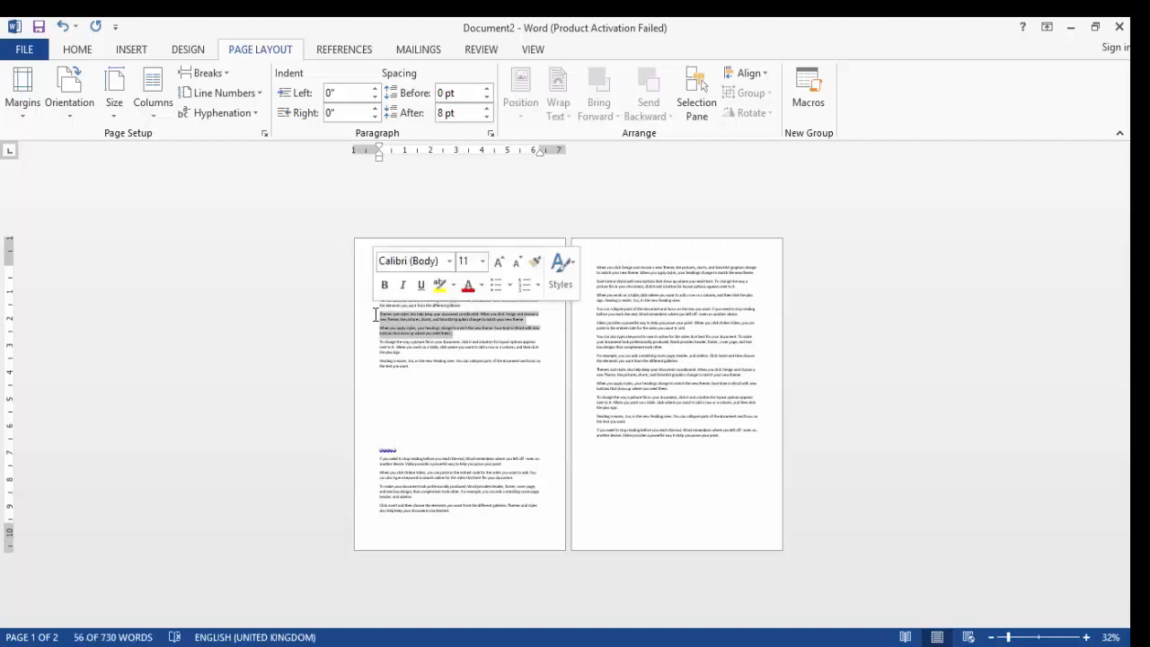
key(Delete)
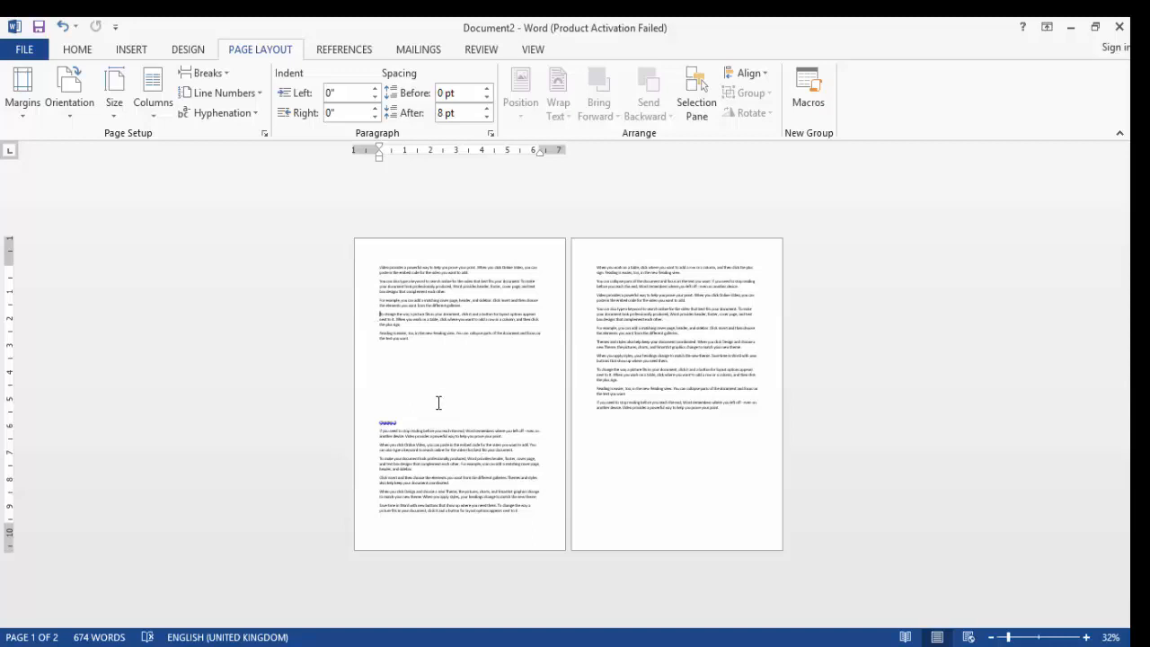
Remove the extra blank lines above the 'Chapter 2' heading
click(382, 403)
key(BackSpace)
key(BackSpace)
key(BackSpace)
key(BackSpace)
key(BackSpace)
key(BackSpace)
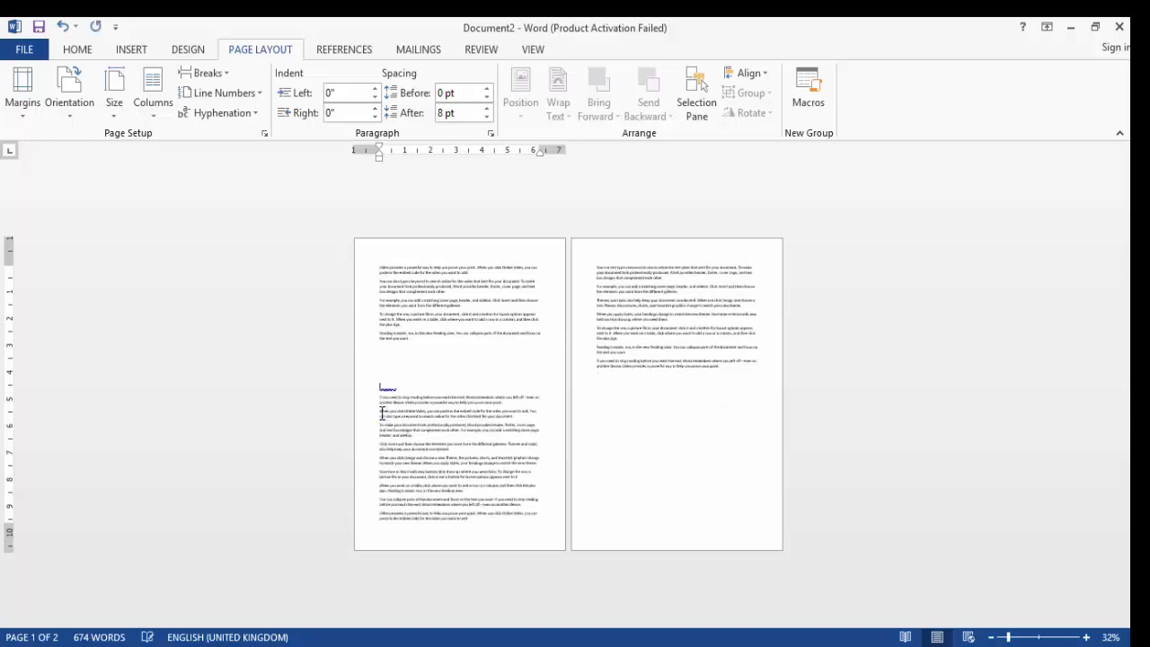
key(BackSpace)
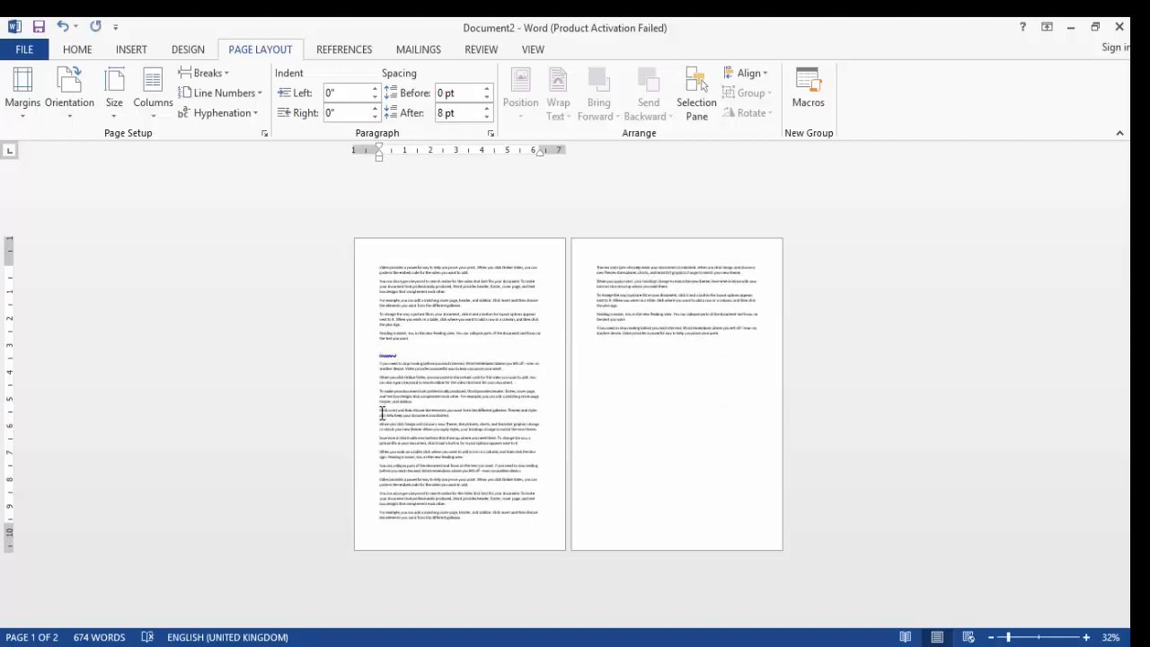
Insert a Next Page section break so Chapter 2 starts on page two
click(216, 73)
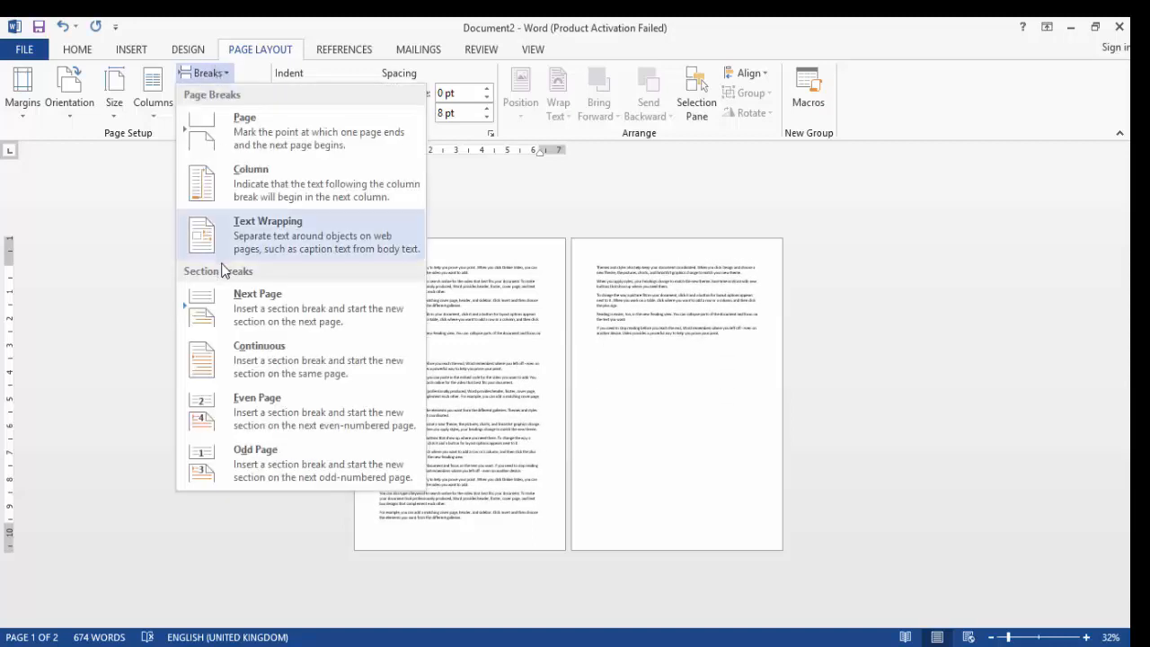
click(226, 323)
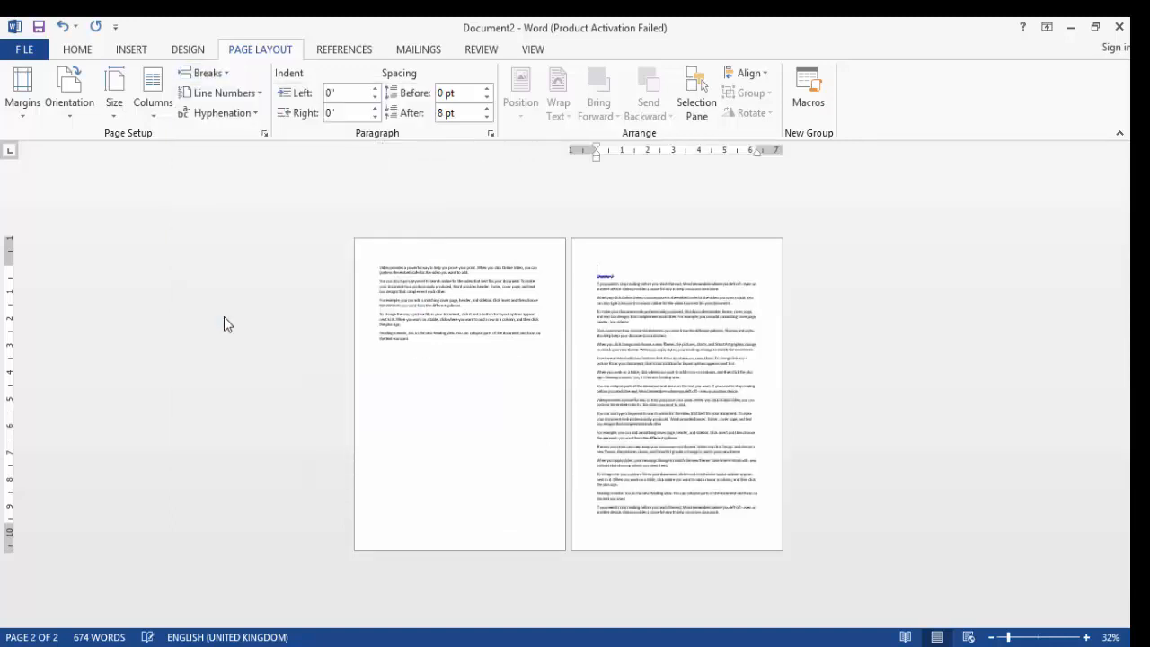
click(381, 371)
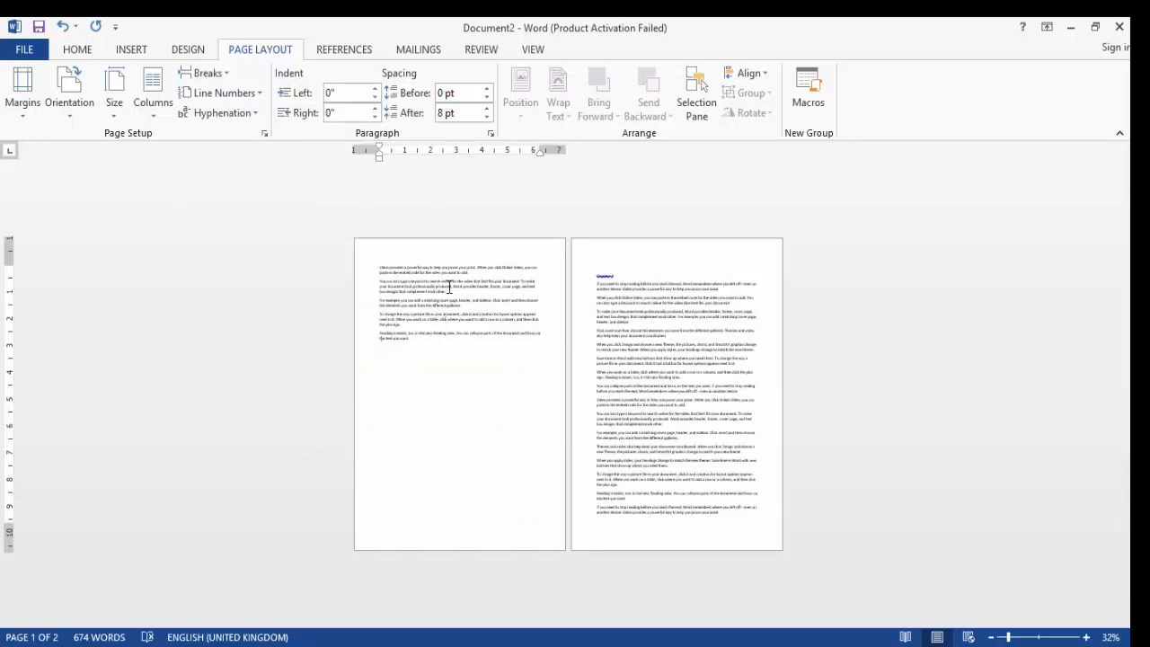
drag(450, 291, 372, 277)
key(Delete)
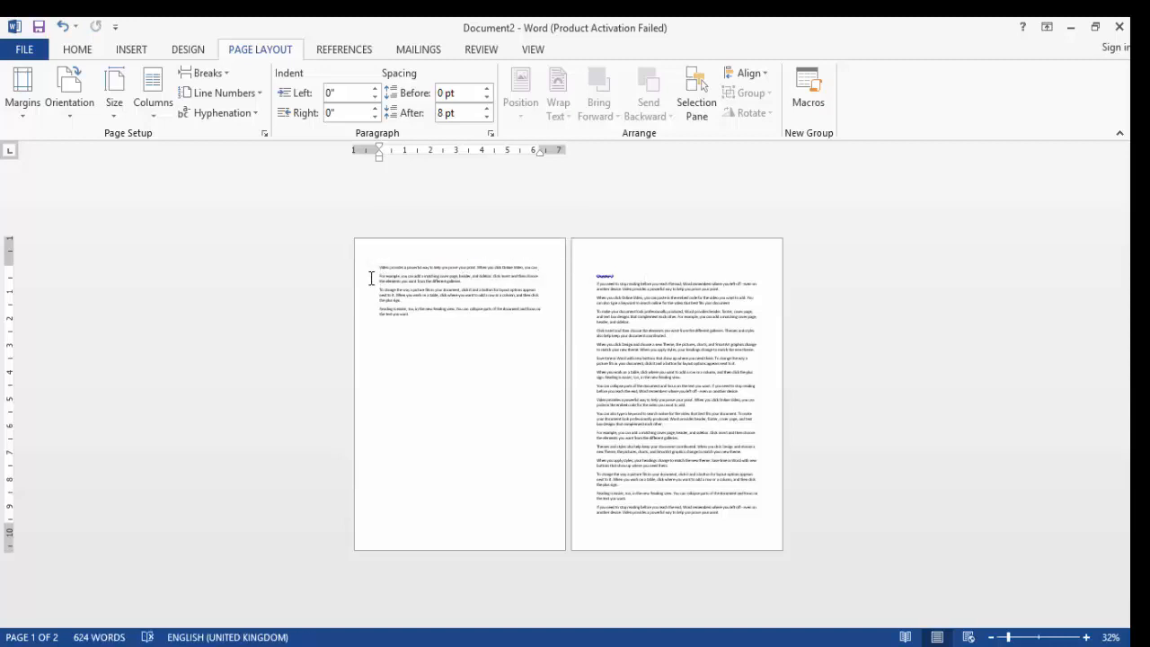
key(ctrl+z)
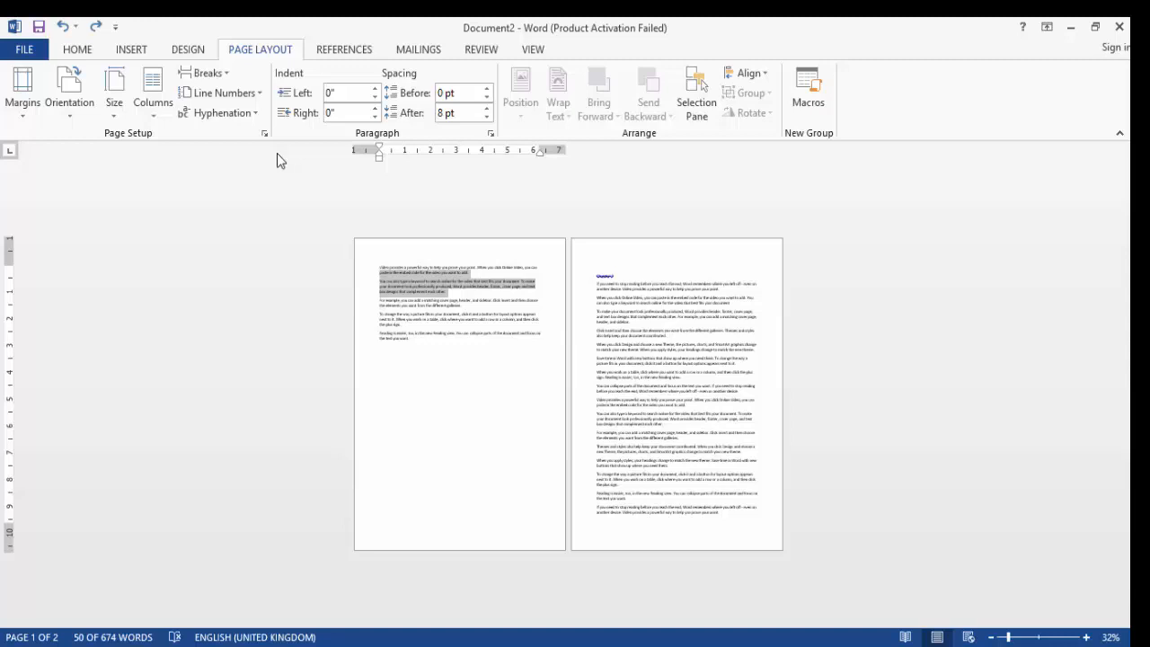
Turn on the display of formatting marks to reveal the section breaks
click(534, 280)
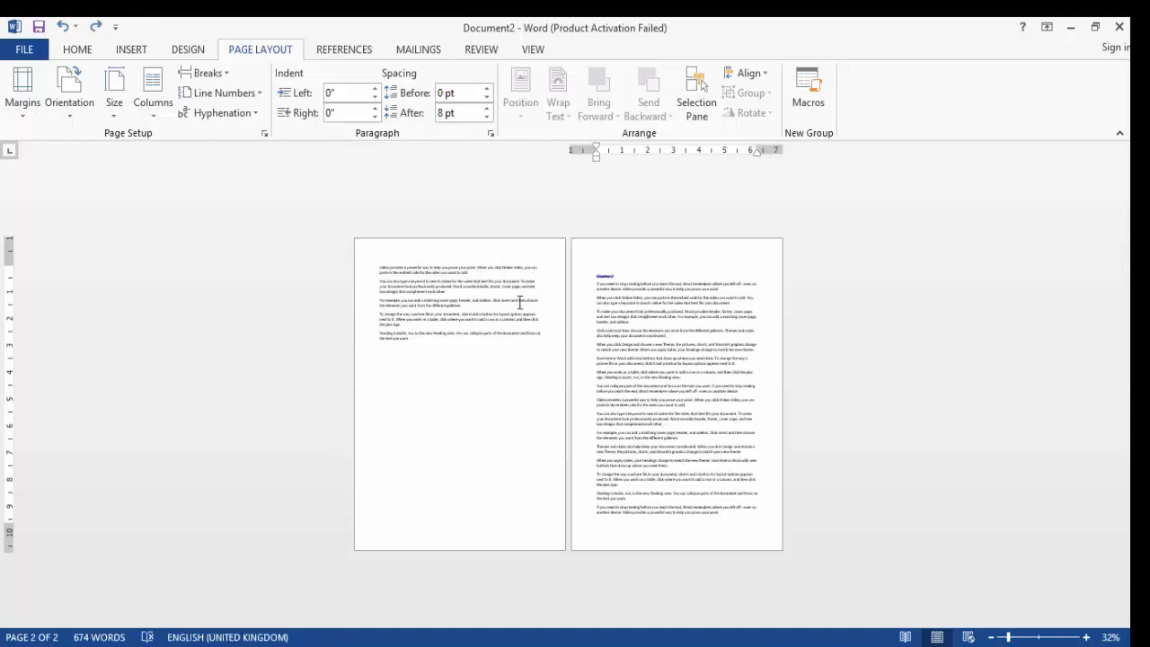
click(522, 309)
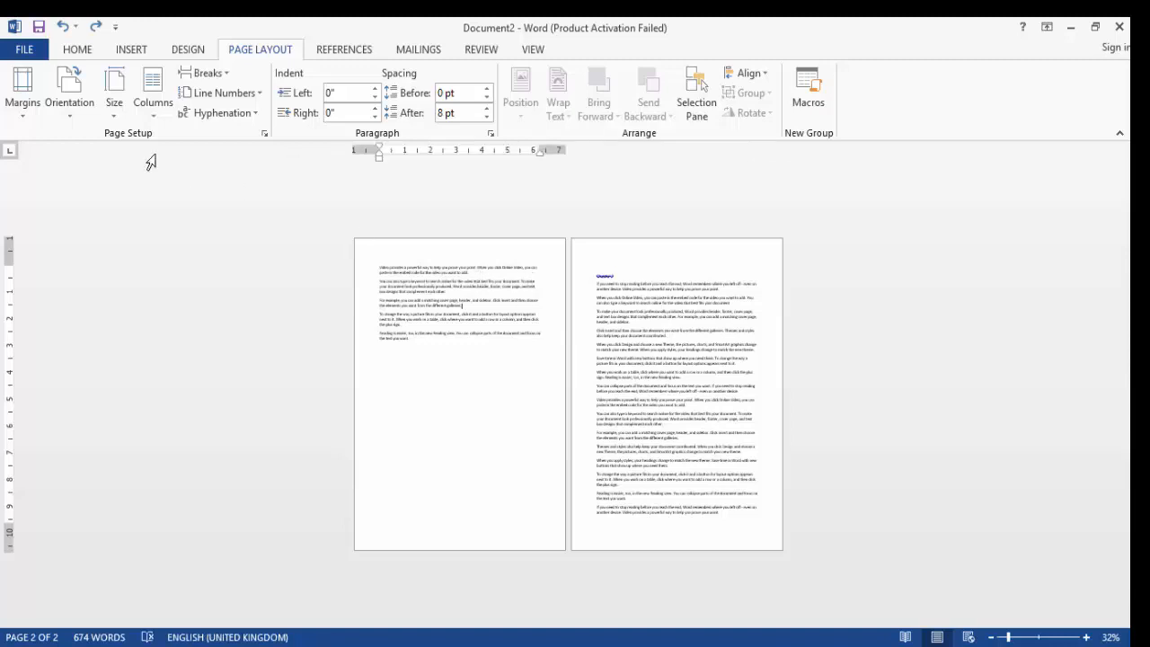
click(78, 51)
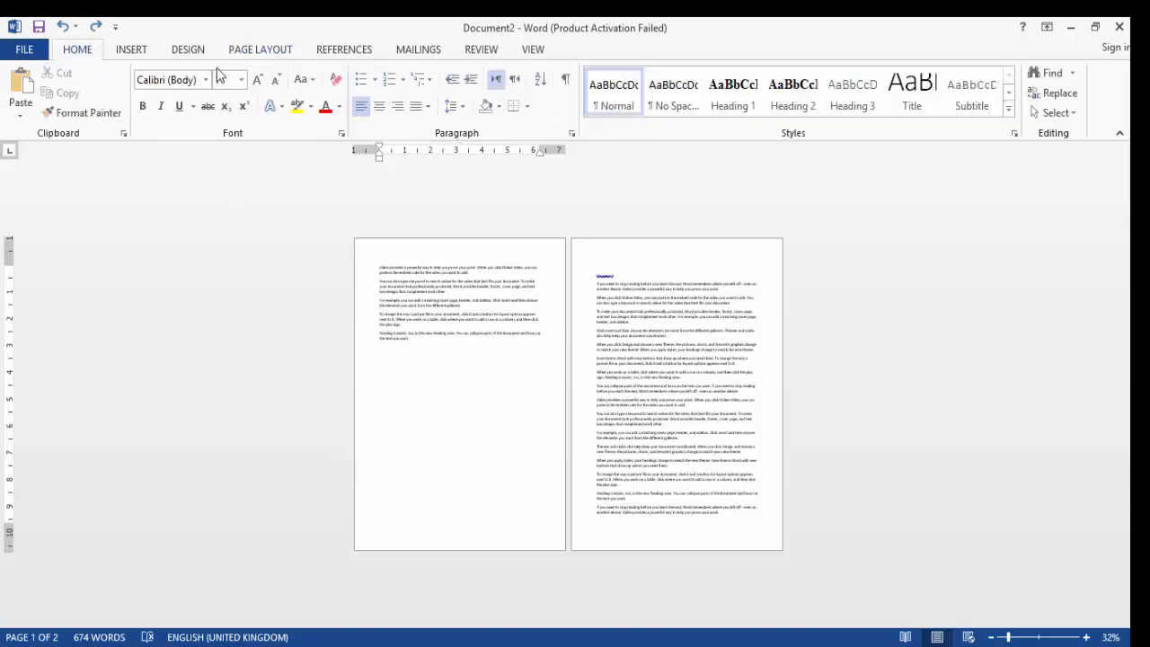
click(567, 82)
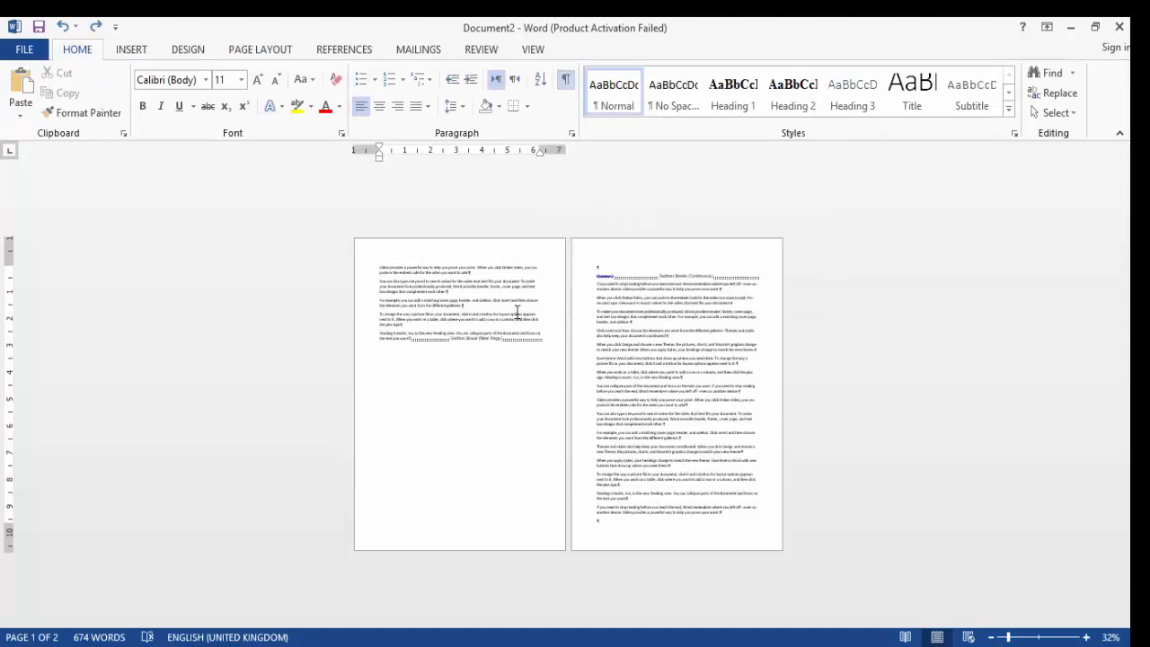
Add three blank lines after the last paragraph on page one, before the Next Page section break
click(1022, 638)
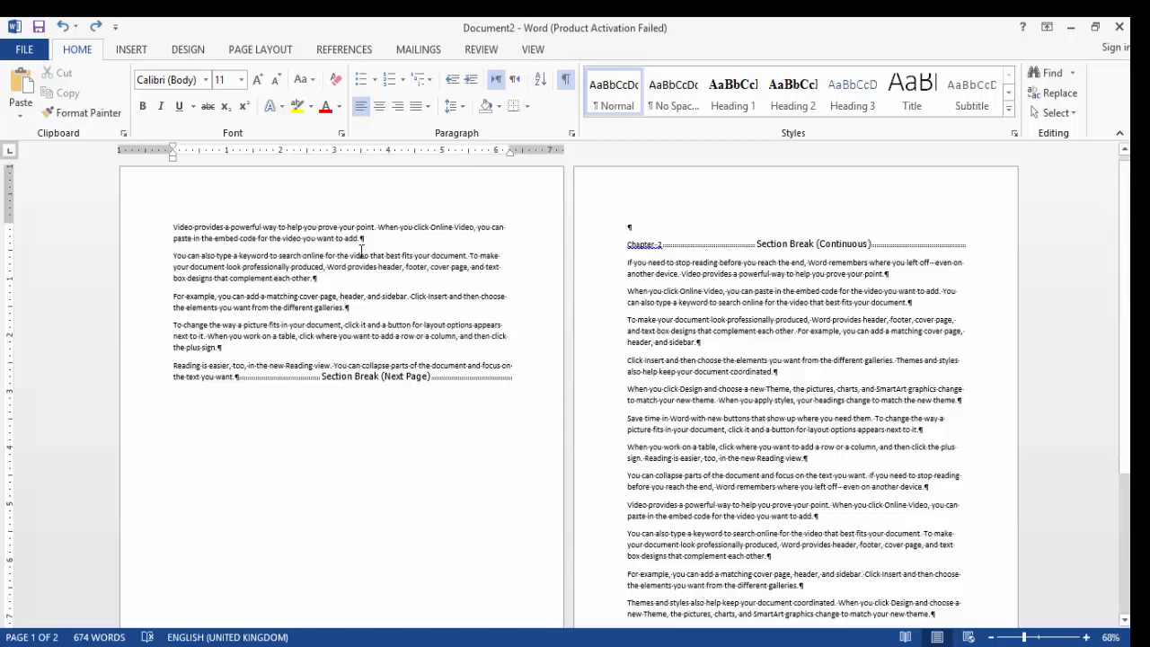
click(235, 378)
key(Return)
key(Return)
key(Return)
key(Return)
key(Return)
key(Return)
key(Return)
key(Return)
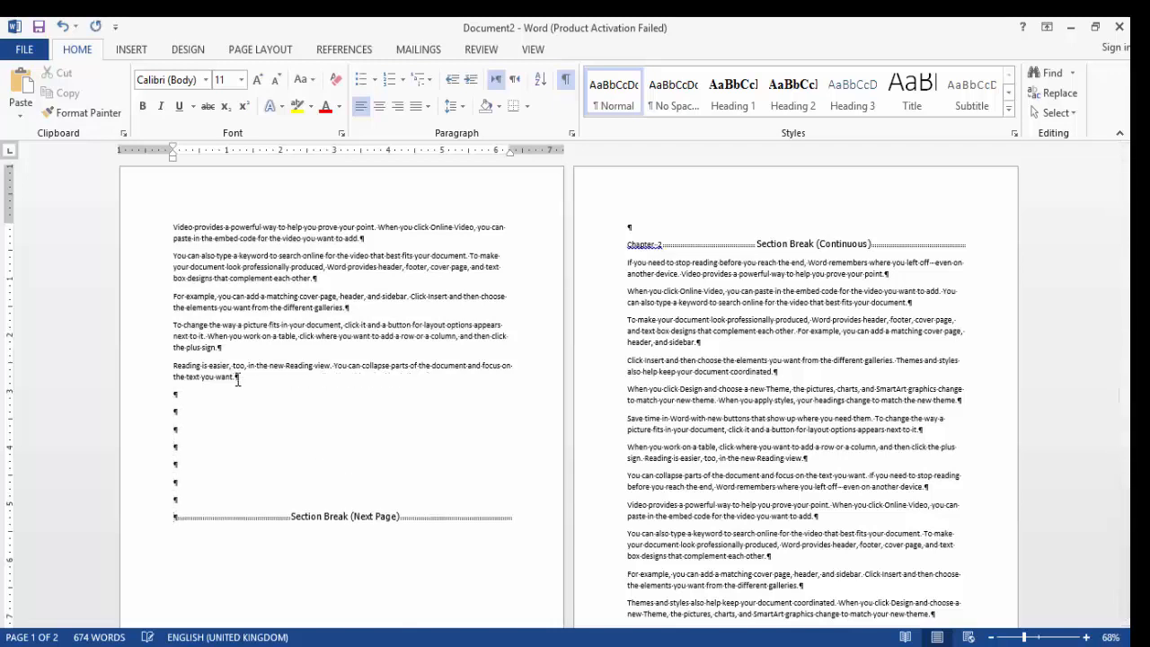
Select the new blank lines and hide the formatting marks again
drag(185, 474, 176, 410)
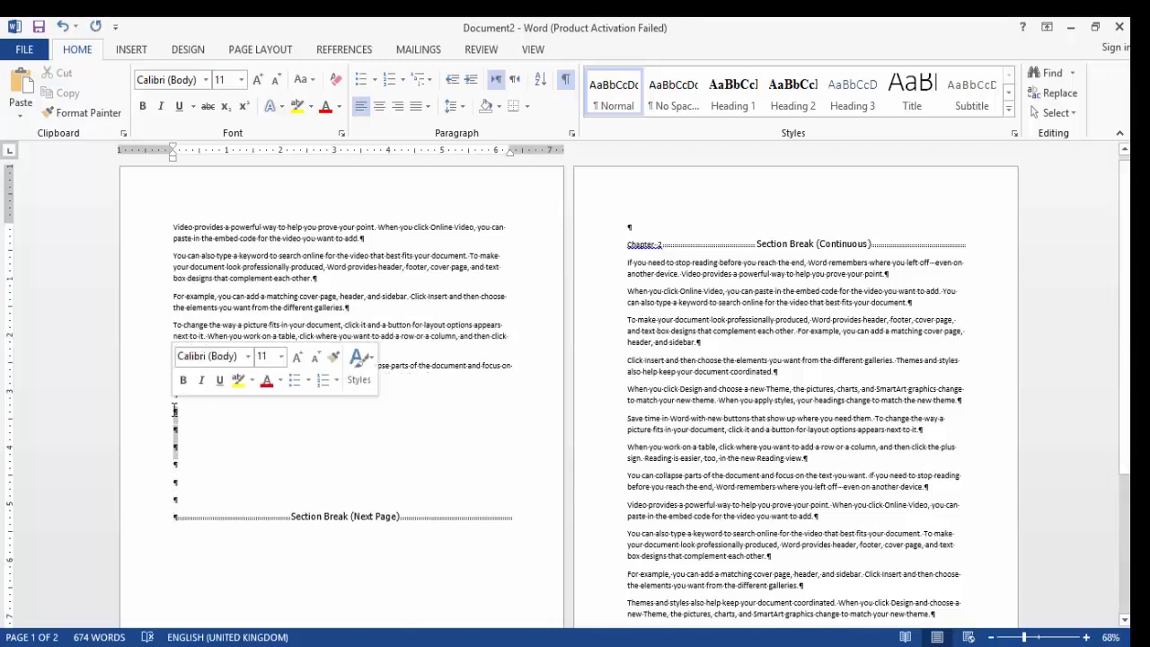
click(565, 83)
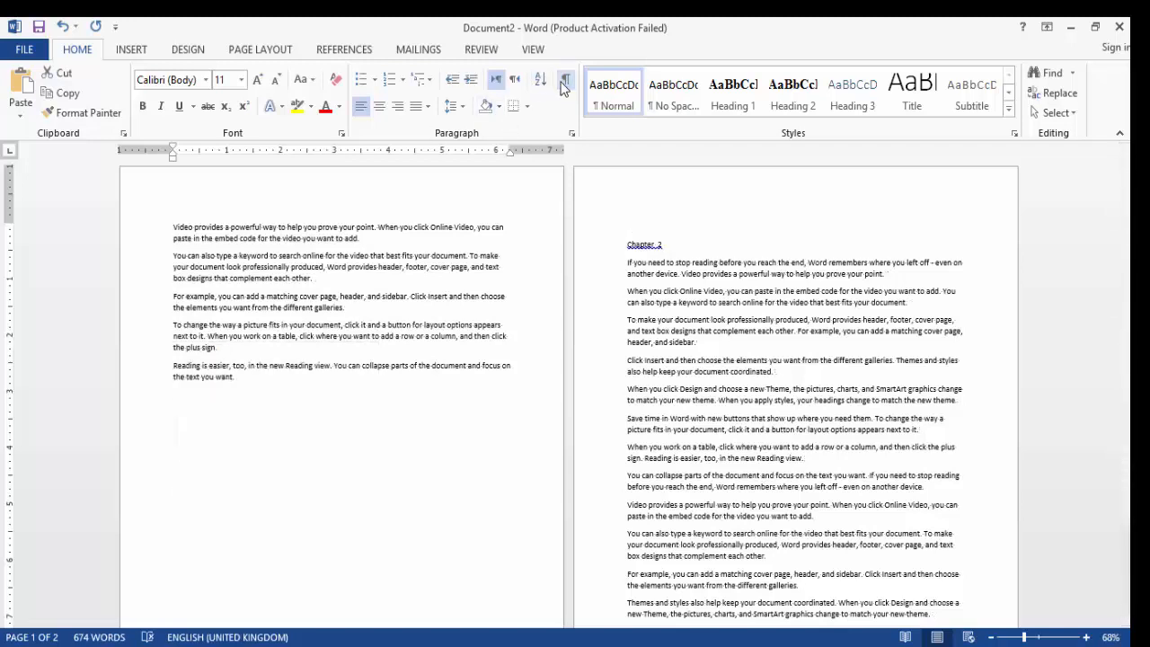
Try applying Continuous line numbering to the Chapter 2 section, then undo it
click(243, 54)
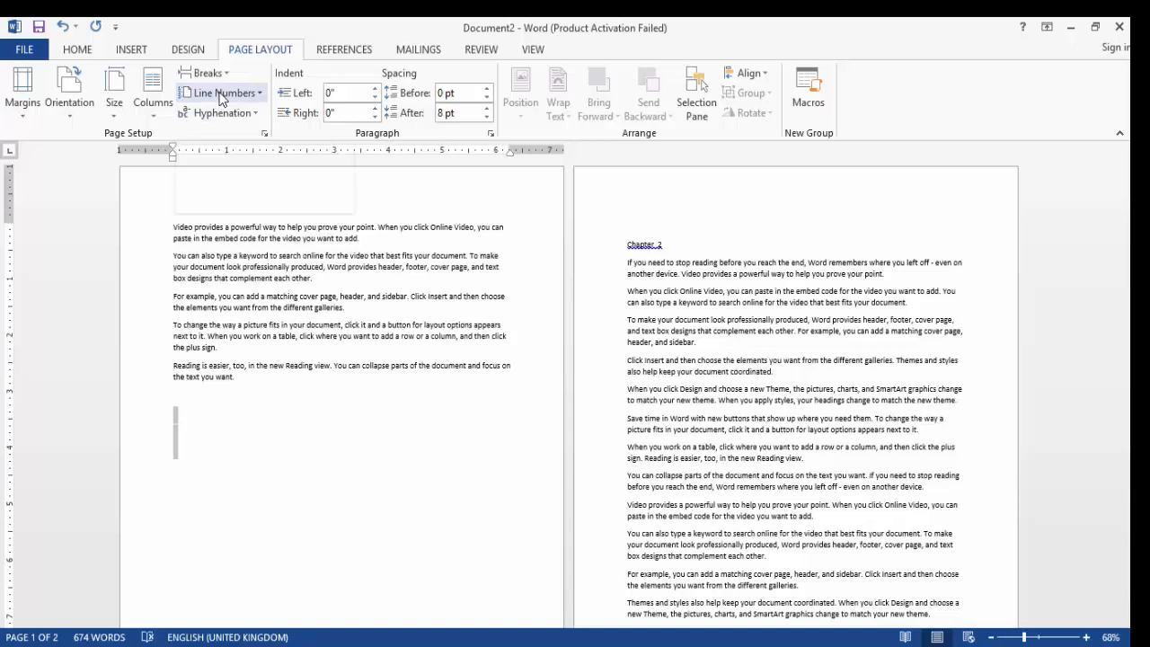
click(258, 93)
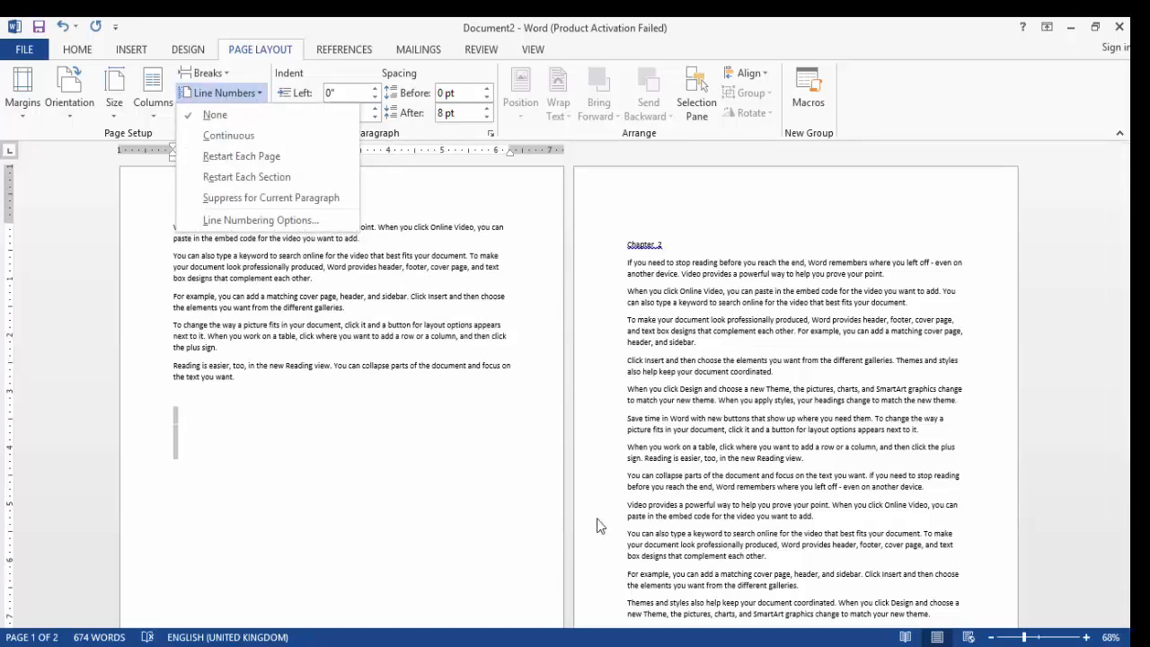
click(397, 374)
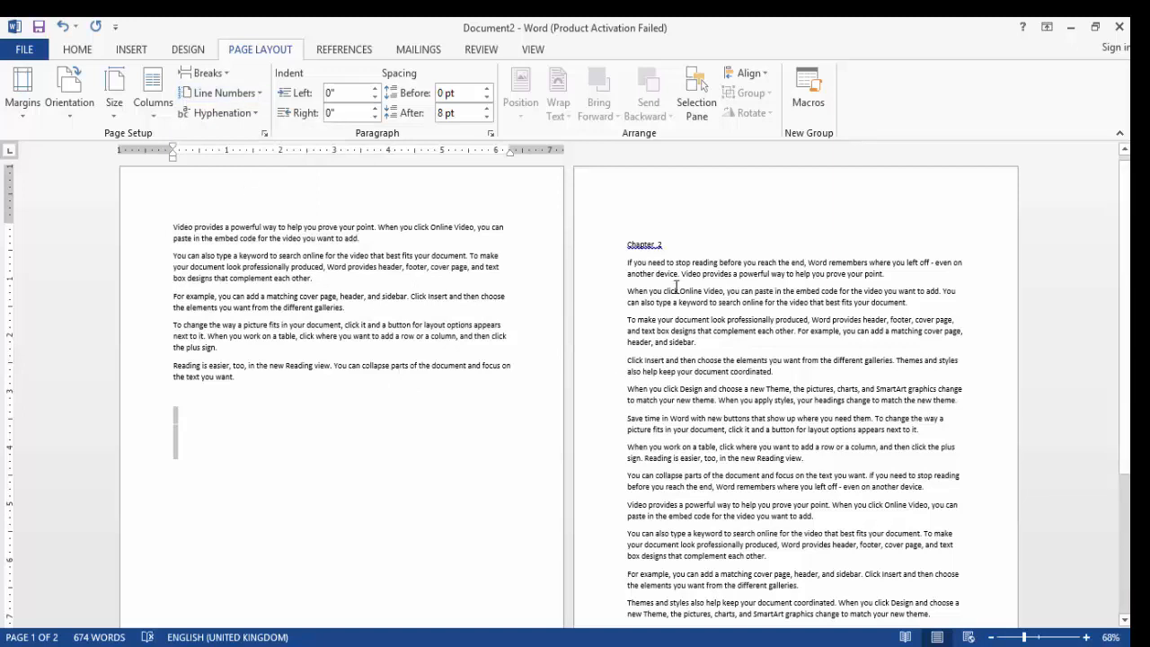
click(628, 275)
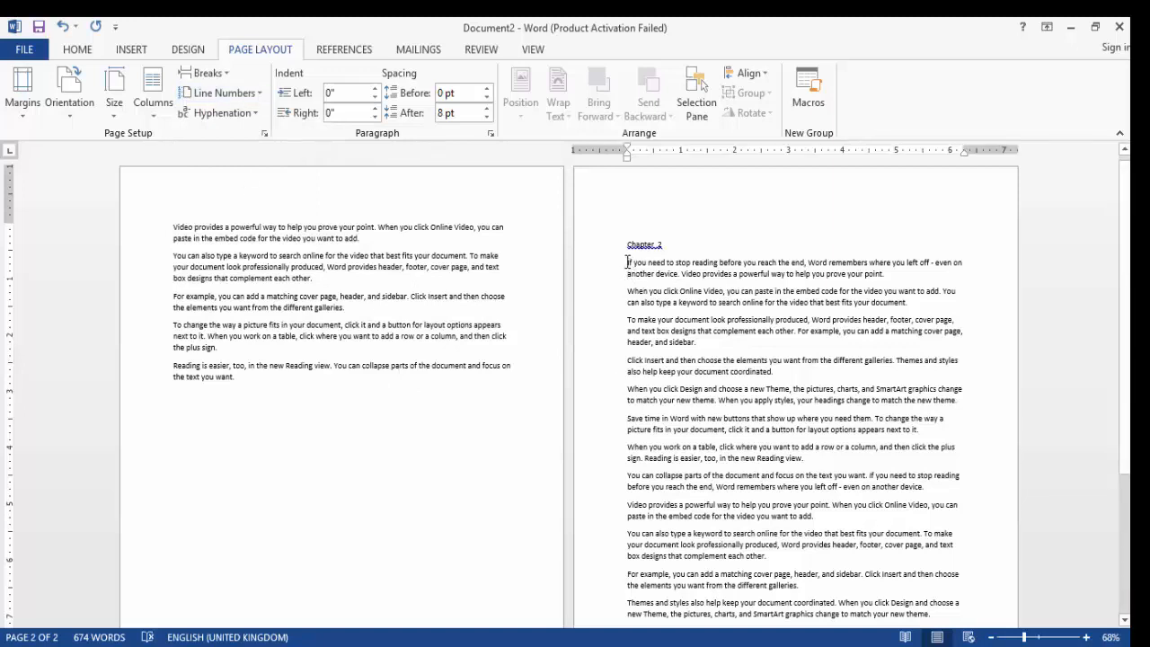
click(232, 94)
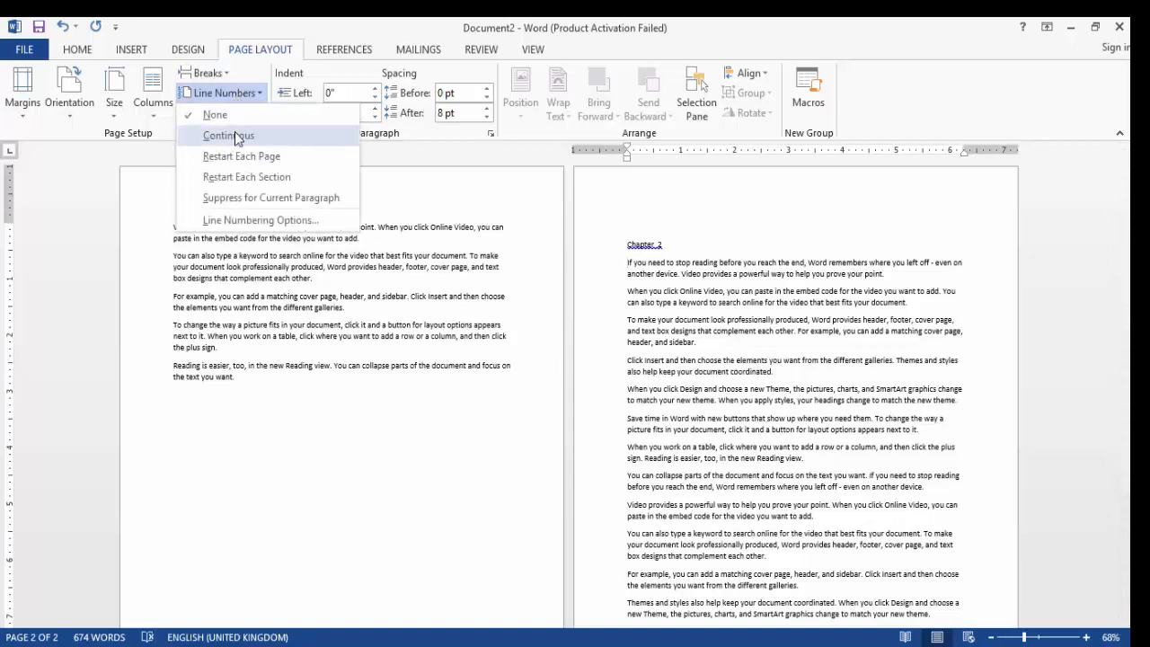
click(235, 135)
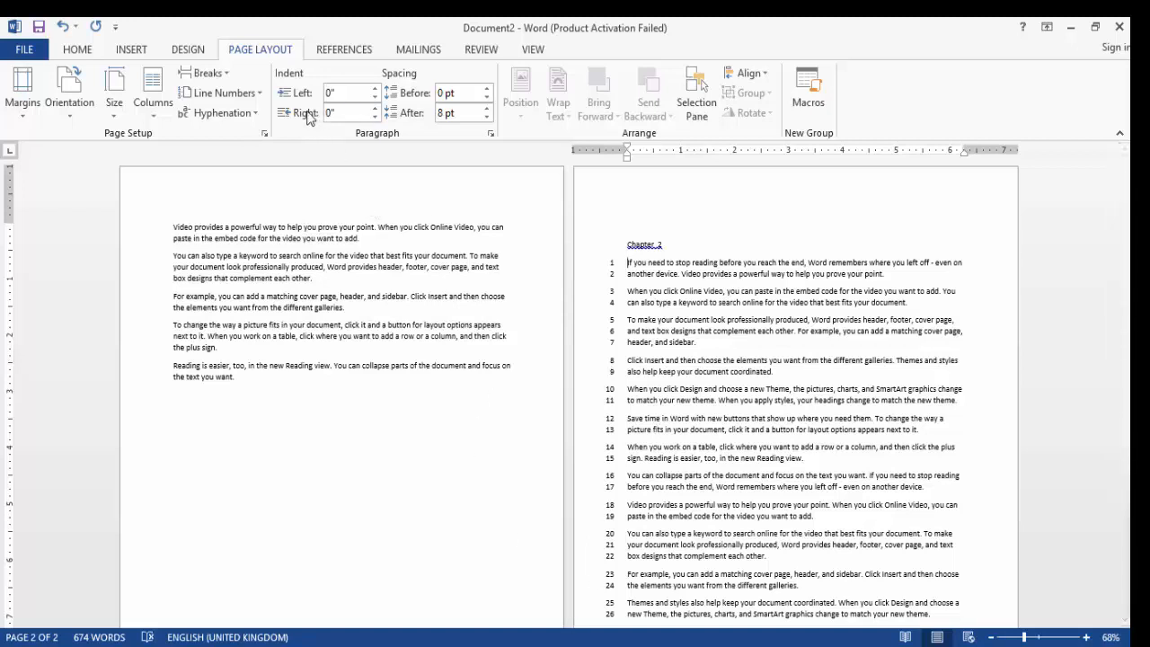
key(ctrl+z)
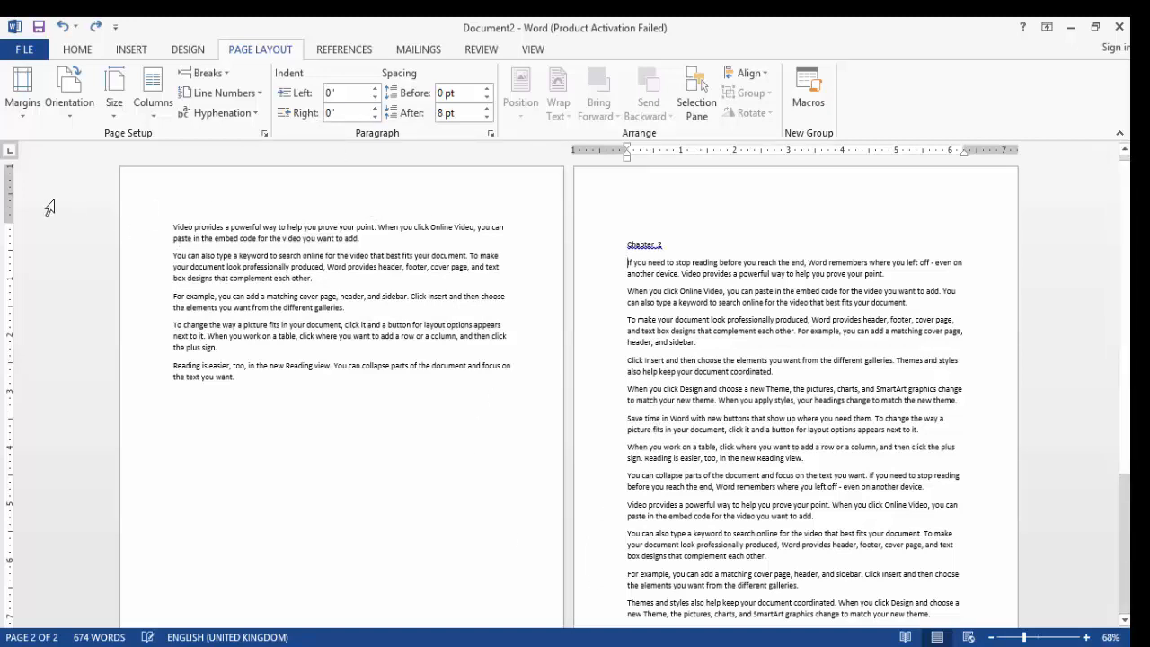
Add Continuous line numbering to the first section on page one
click(170, 220)
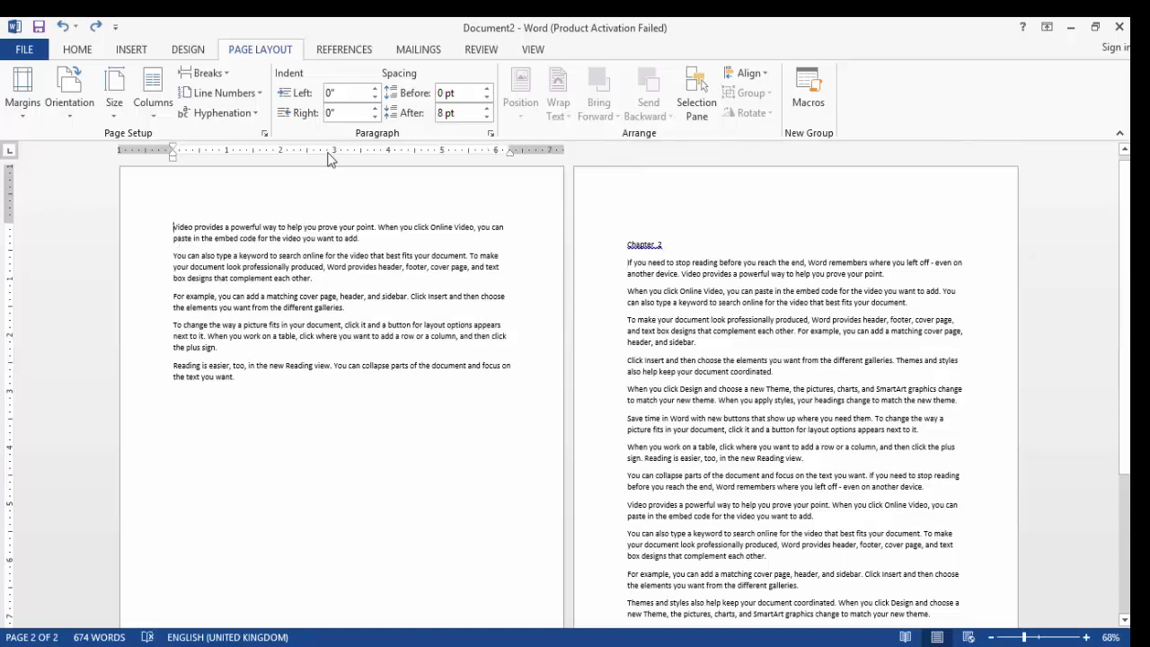
click(232, 94)
click(217, 139)
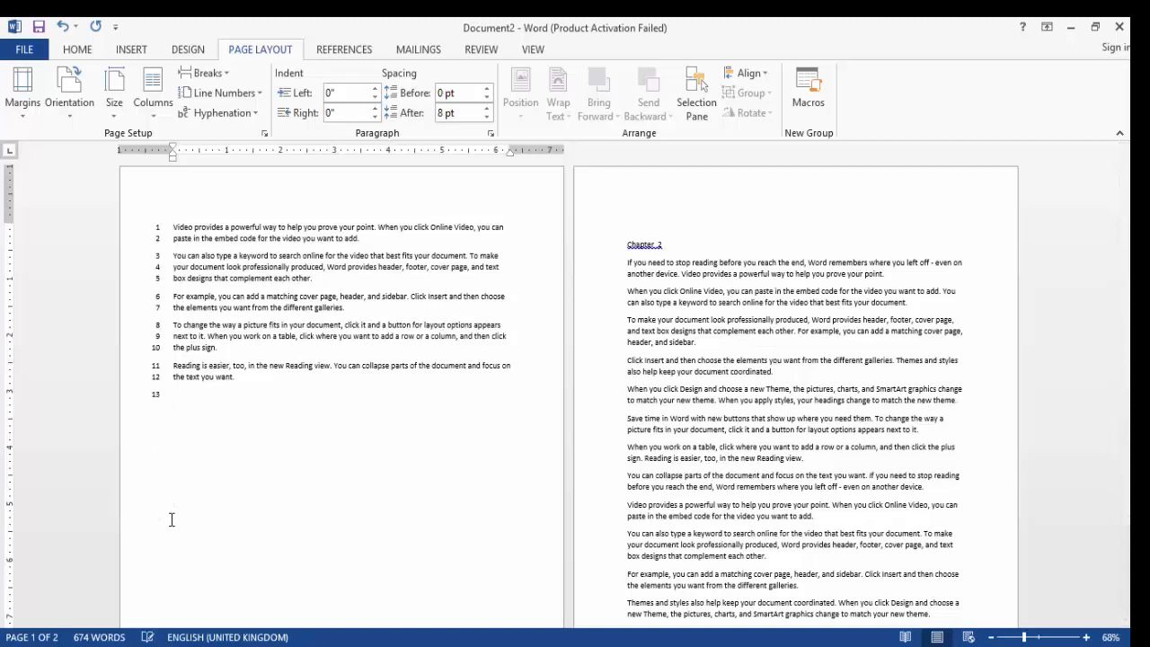
Apply line numbering to the Chapter 2 section, set to Restart Each Page
click(642, 258)
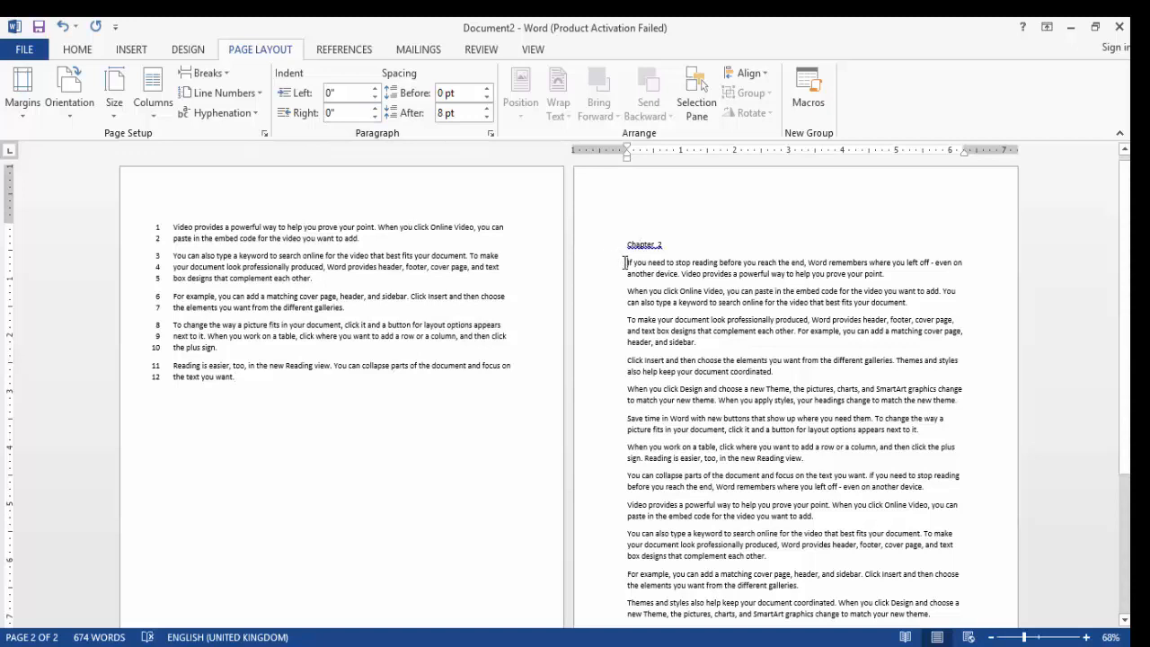
click(259, 94)
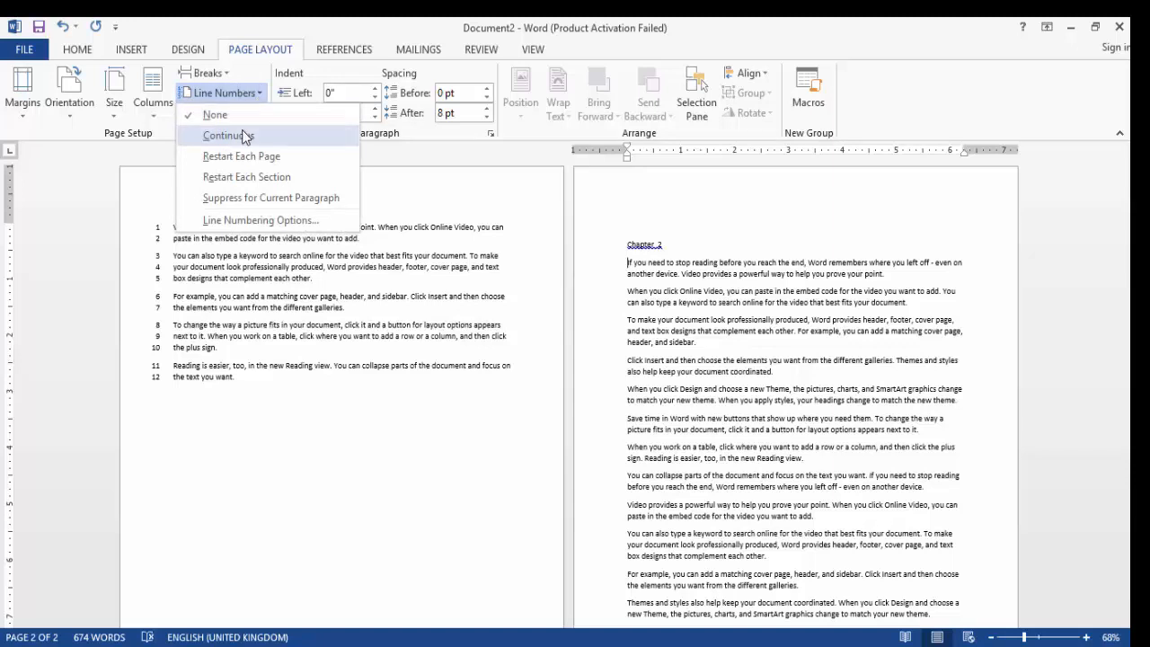
click(242, 135)
click(225, 92)
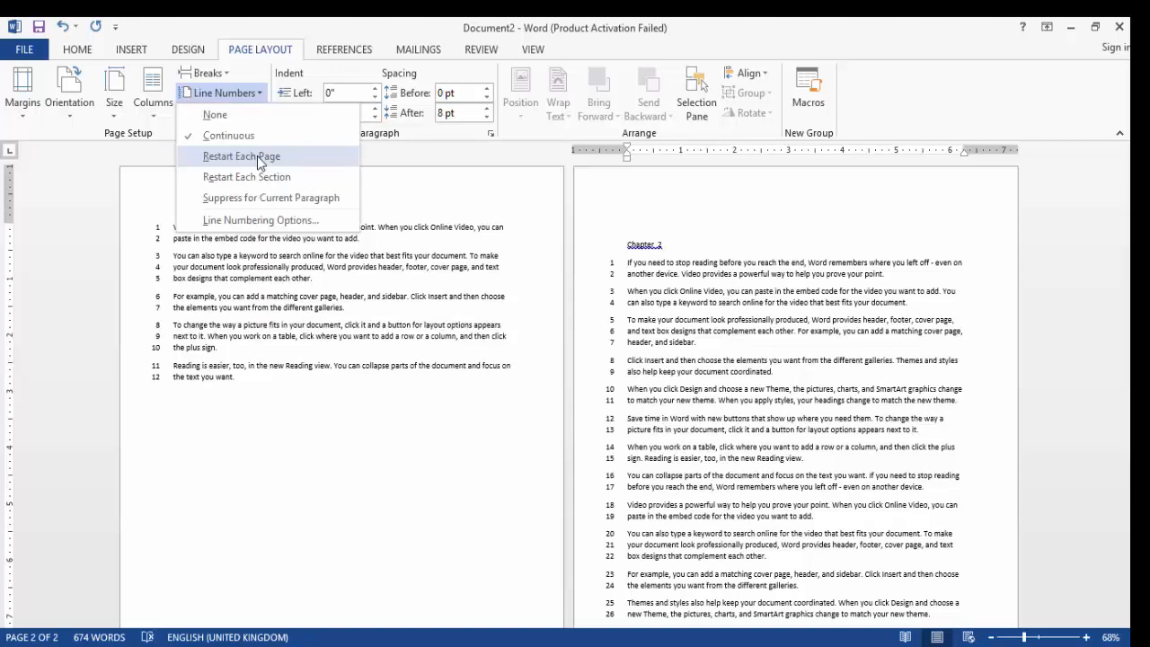
click(258, 156)
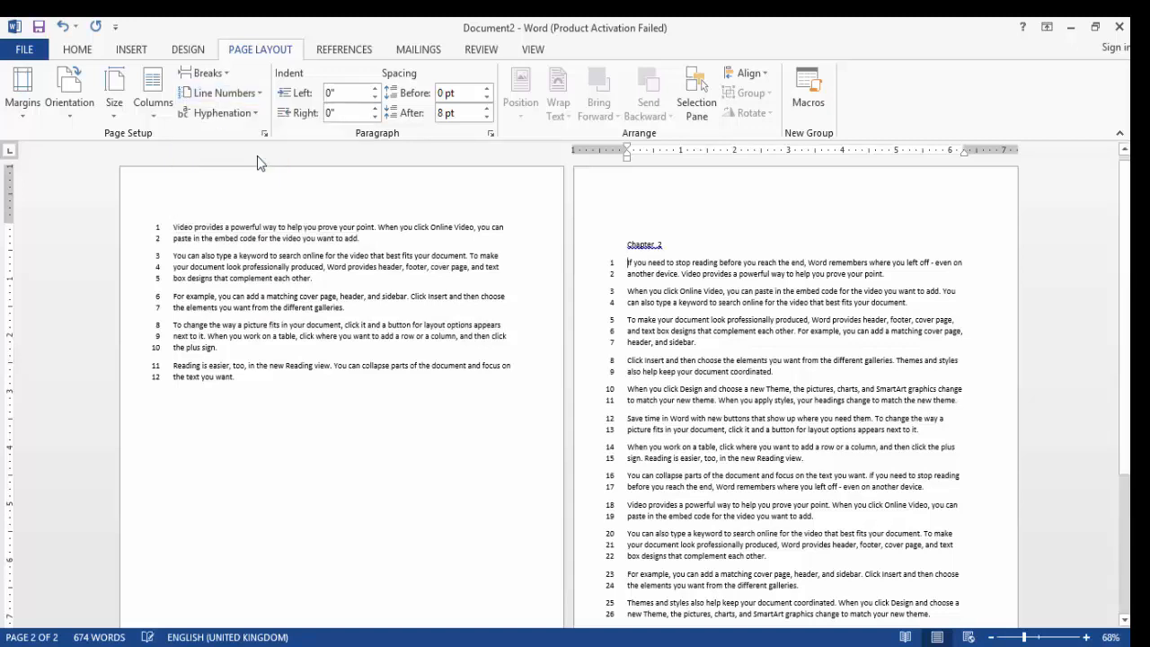
click(256, 99)
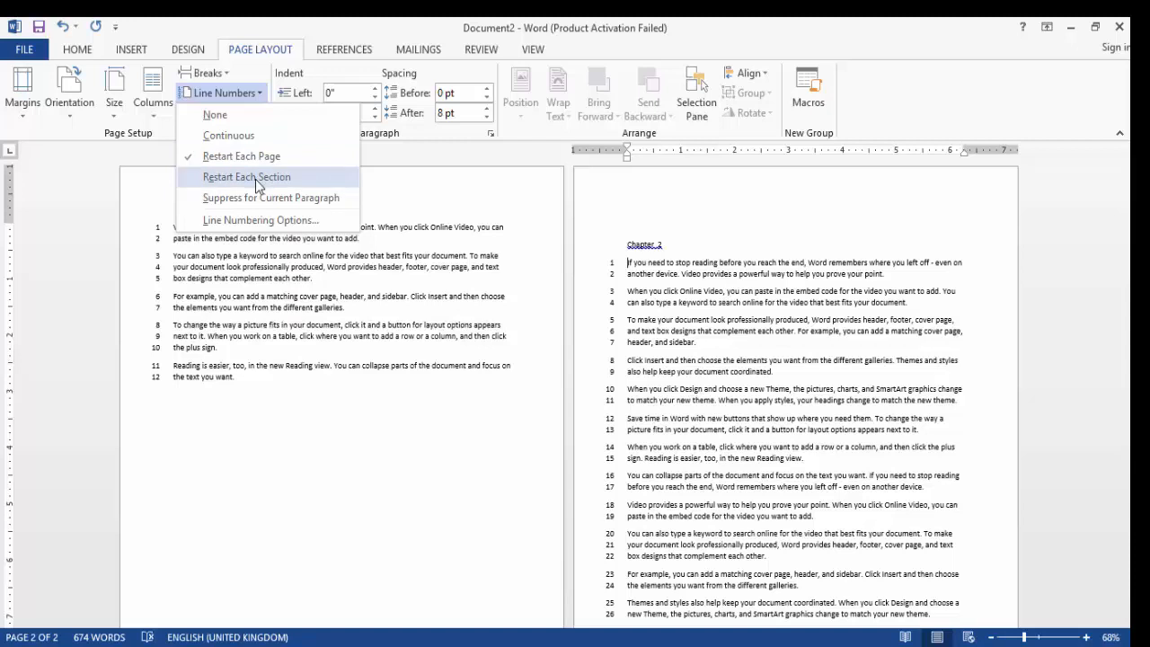
click(254, 92)
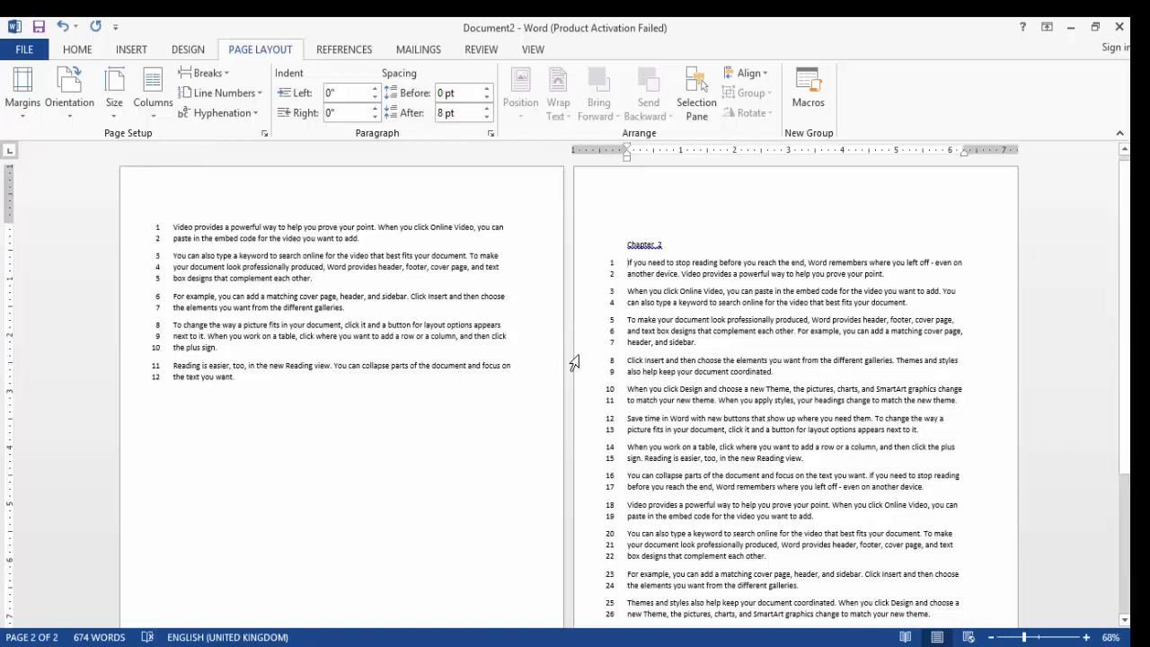
Select the whole document and turn on Automatic hyphenation
key(ctrl+a)
click(222, 113)
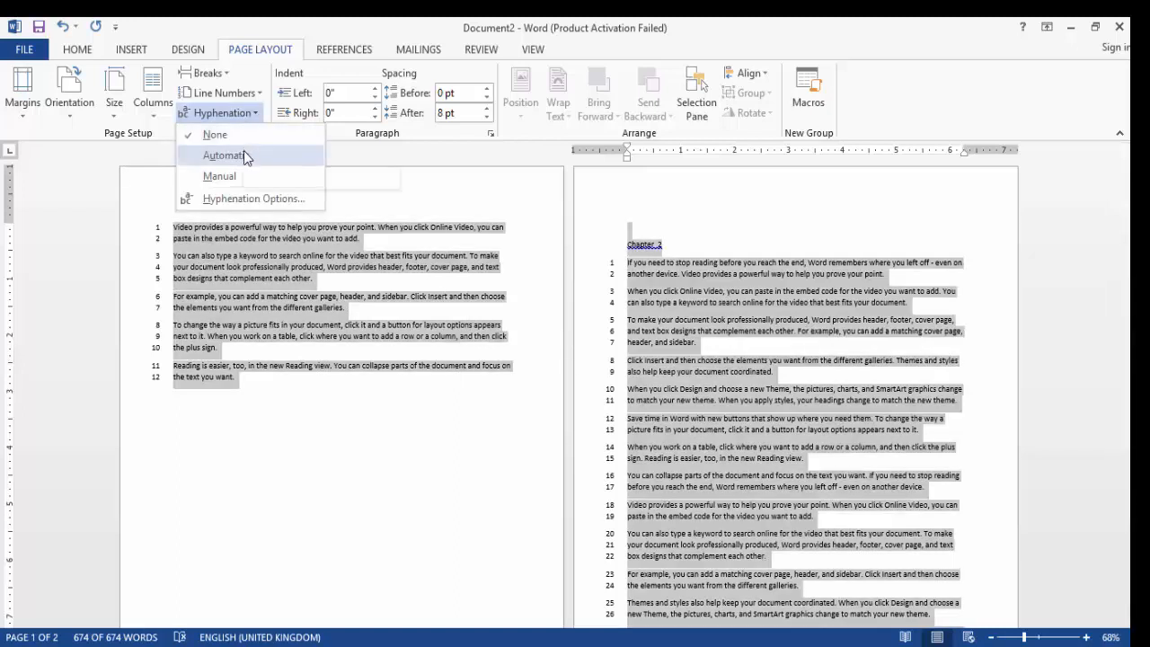
click(245, 156)
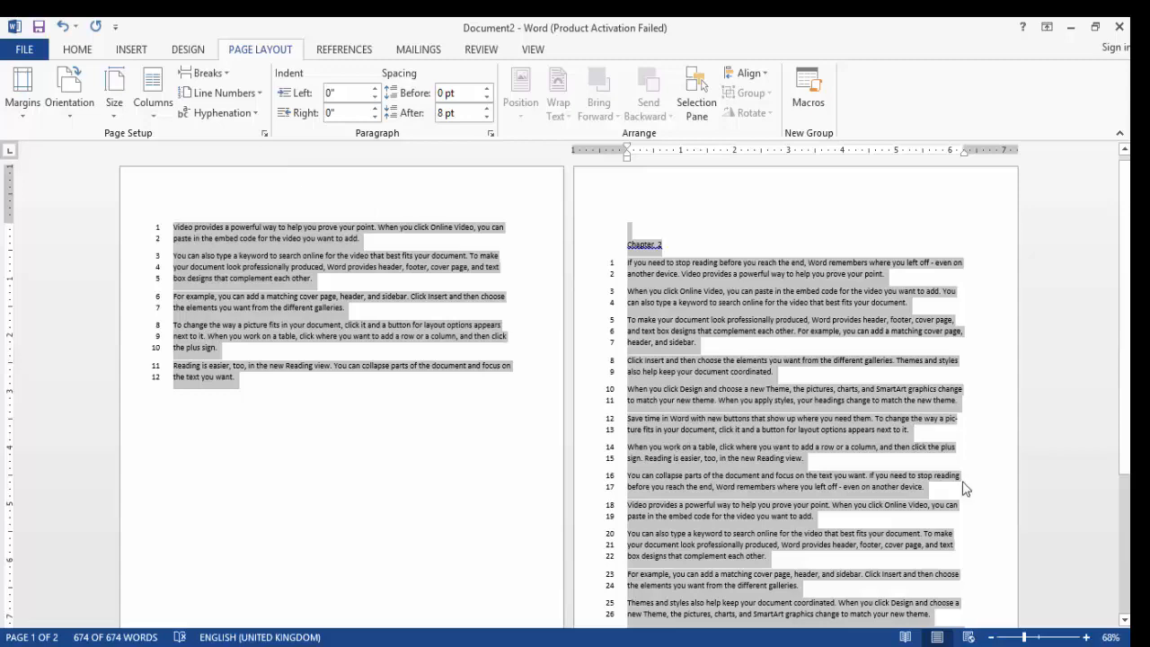
click(958, 424)
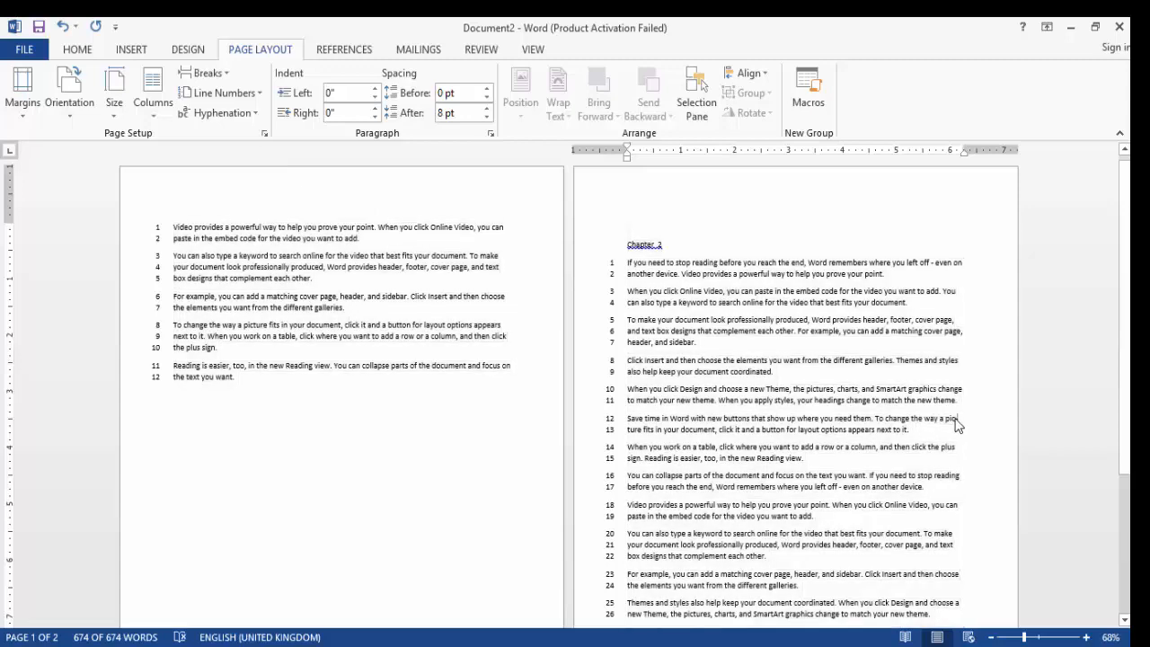
Inspect the hyphenated word at the end of line 12 in Chapter 2, then set hyphenation to None
click(1043, 638)
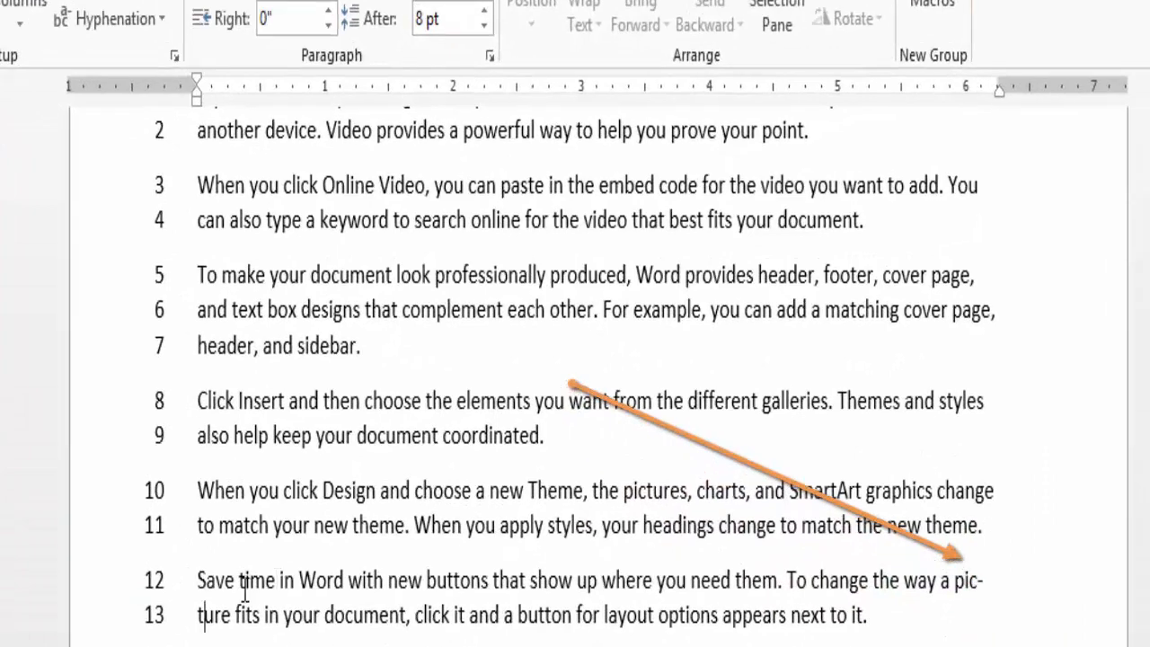
drag(196, 613, 232, 620)
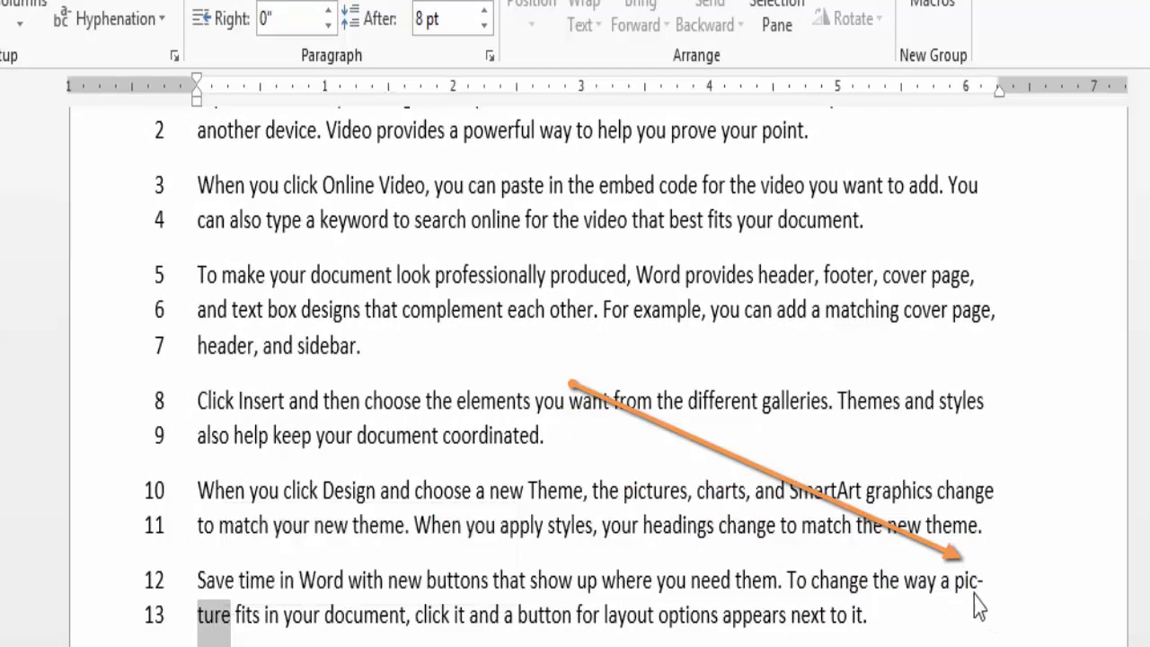
drag(954, 579, 975, 608)
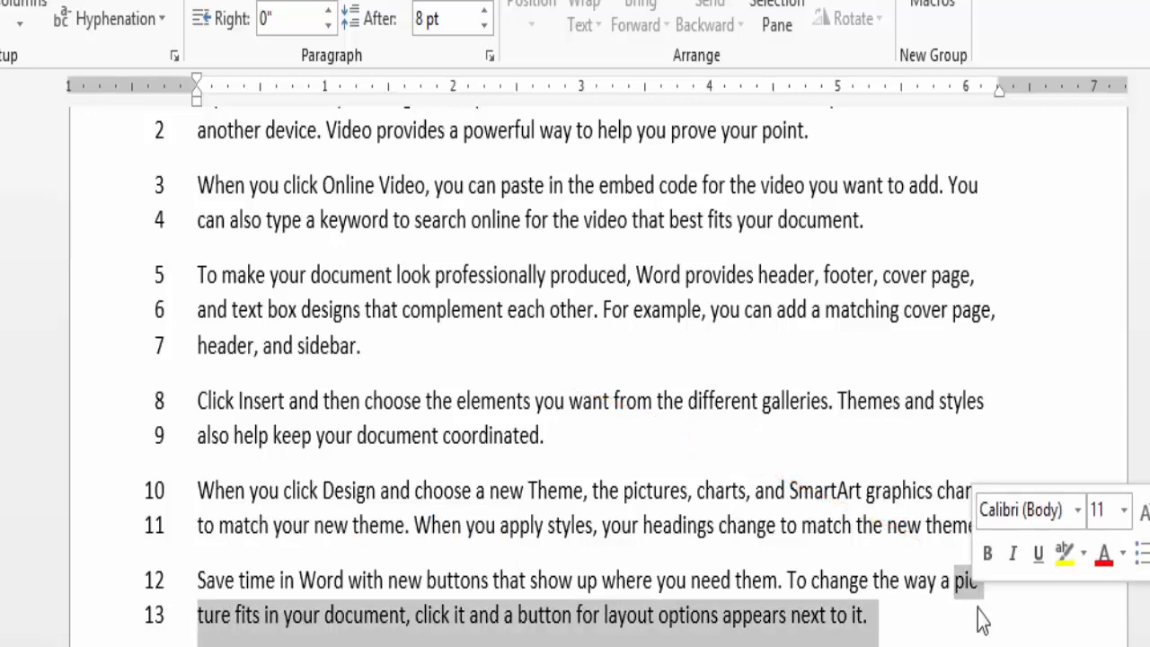
click(981, 599)
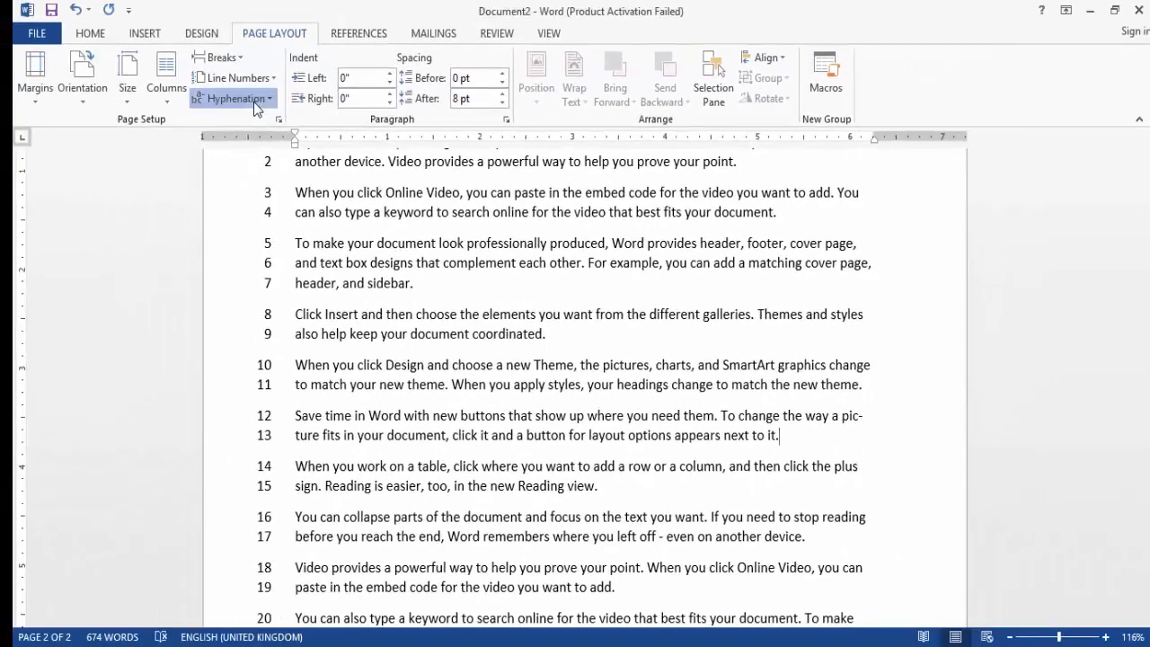
click(115, 18)
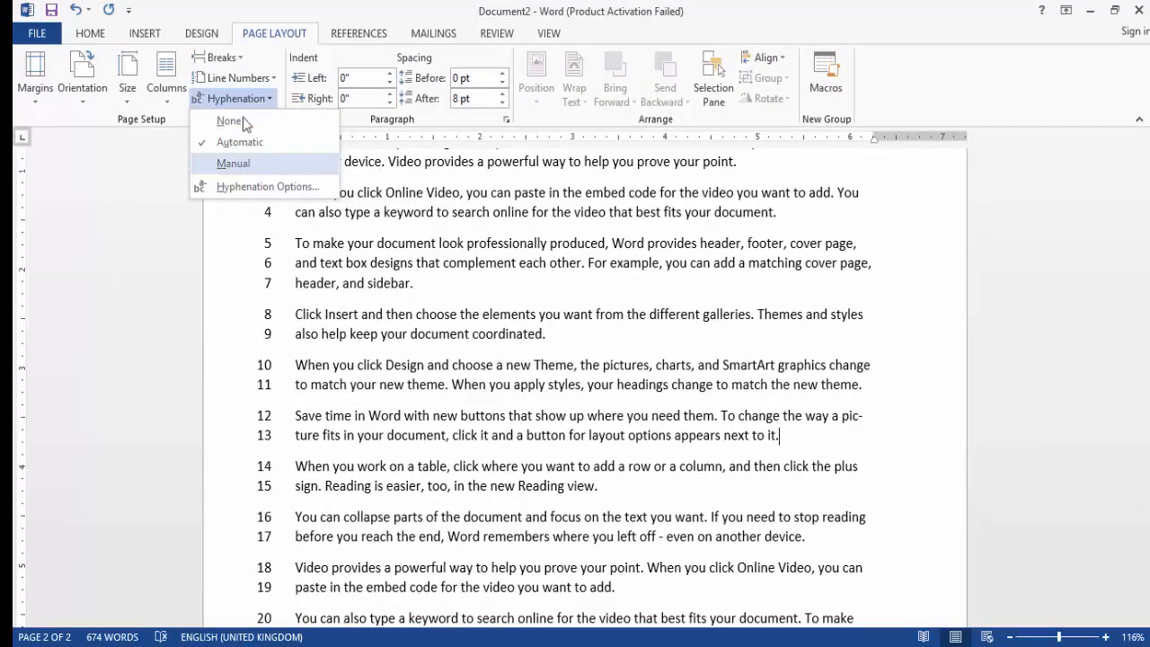
click(230, 121)
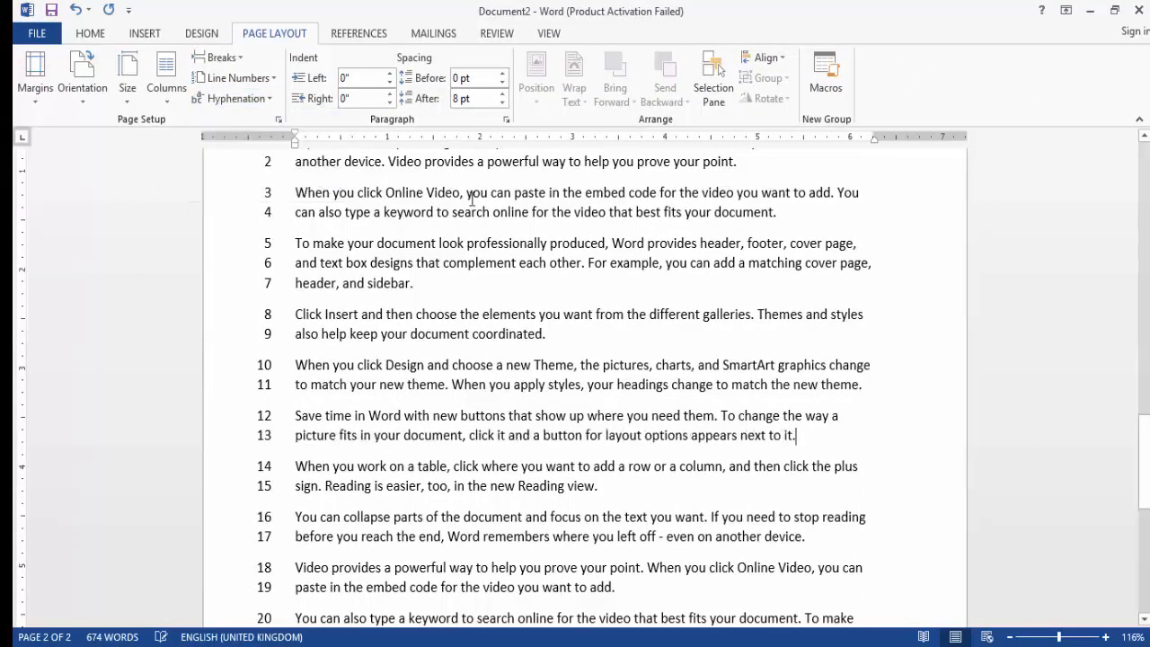